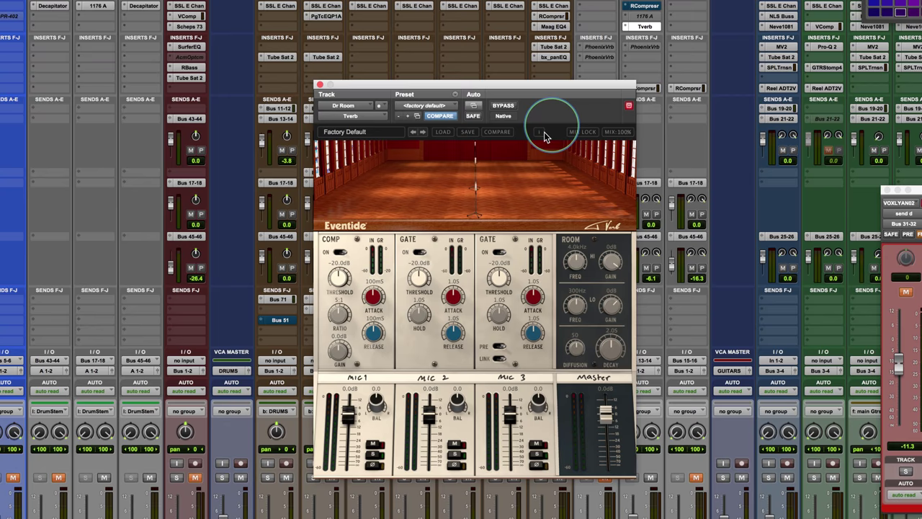
- Drag the Tverb mic stand upward so it sits farther toward the rear of the room
{"action": "mouse_move", "coordinate": [472, 190]}
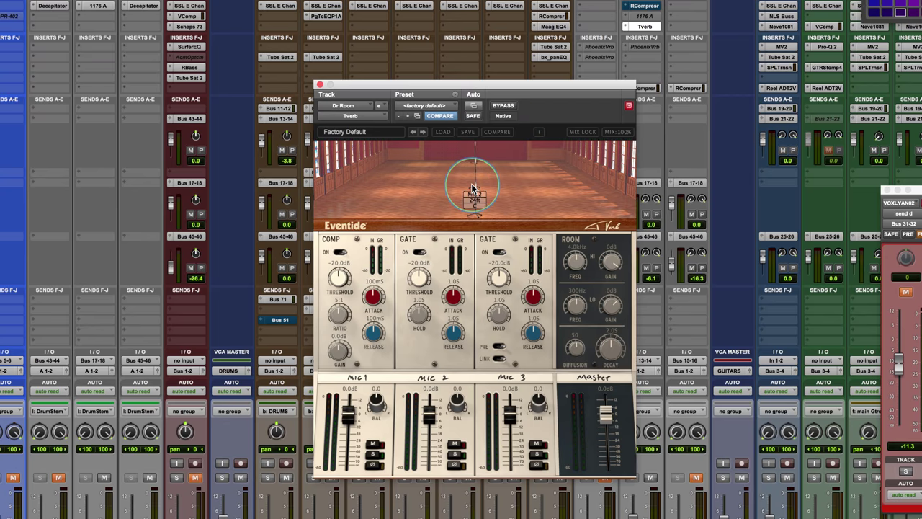
{"action": "mouse_move", "coordinate": [473, 187]}
{"action": "left_mouse_down"}
{"action": "mouse_move", "coordinate": [484, 156]}
{"action": "mouse_move", "coordinate": [477, 150]}
{"action": "mouse_move", "coordinate": [473, 173]}
{"action": "left_mouse_up"}
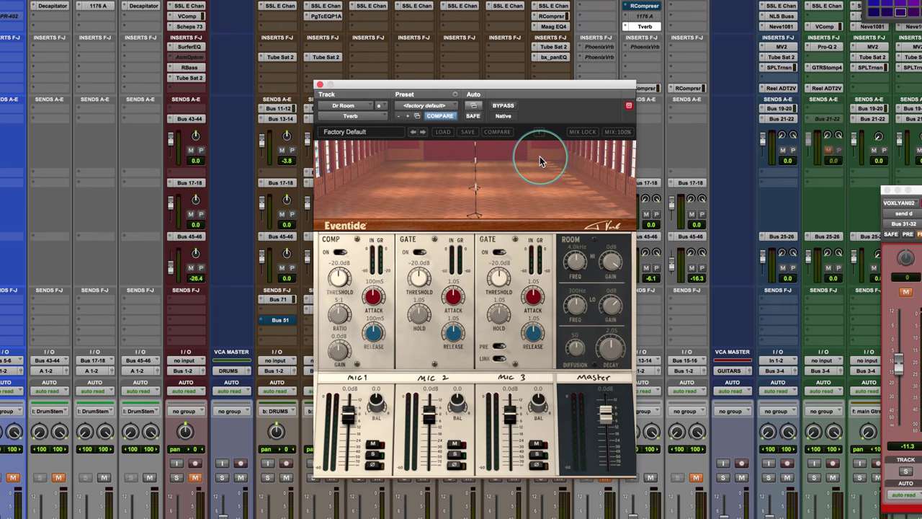
- Pull Mic 3 out of the centre stack and place it 24 ft back, right of centre
{"action": "mouse_move", "coordinate": [483, 178]}
{"action": "left_mouse_down"}
{"action": "mouse_move", "coordinate": [470, 190]}
{"action": "mouse_move", "coordinate": [475, 216]}
{"action": "mouse_move", "coordinate": [467, 209]}
{"action": "left_mouse_up"}
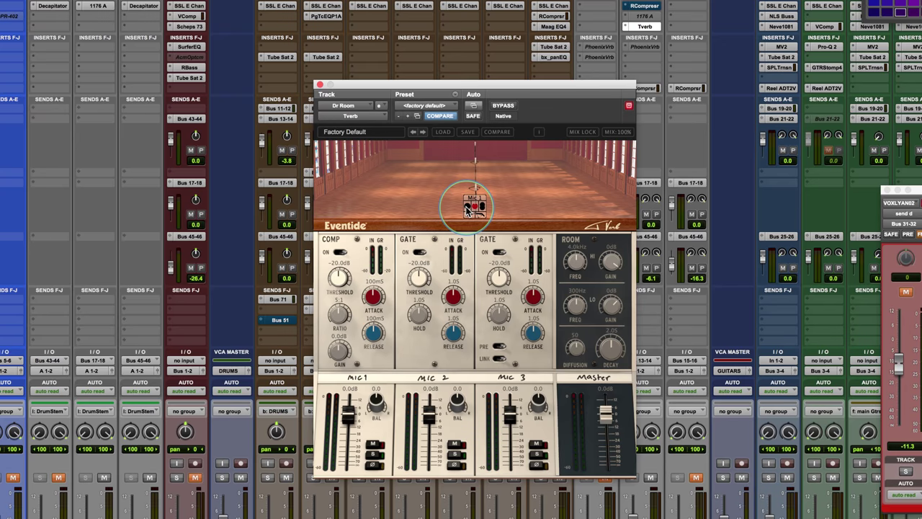
{"action": "mouse_move", "coordinate": [466, 207]}
{"action": "left_mouse_down"}
{"action": "mouse_move", "coordinate": [482, 209]}
{"action": "mouse_move", "coordinate": [470, 215]}
{"action": "mouse_move", "coordinate": [482, 220]}
{"action": "left_mouse_up"}
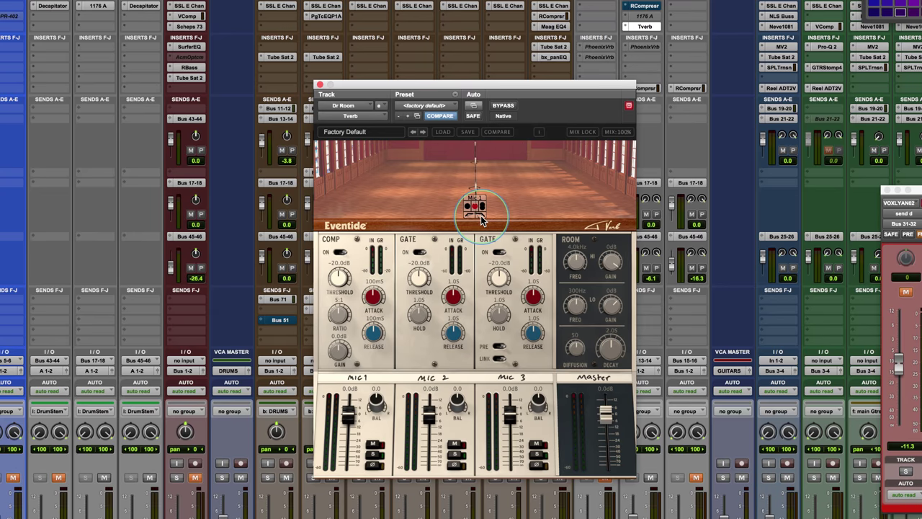
{"action": "mouse_move", "coordinate": [482, 219]}
{"action": "left_mouse_down"}
{"action": "mouse_move", "coordinate": [466, 222]}
{"action": "mouse_move", "coordinate": [484, 221]}
{"action": "left_mouse_up"}
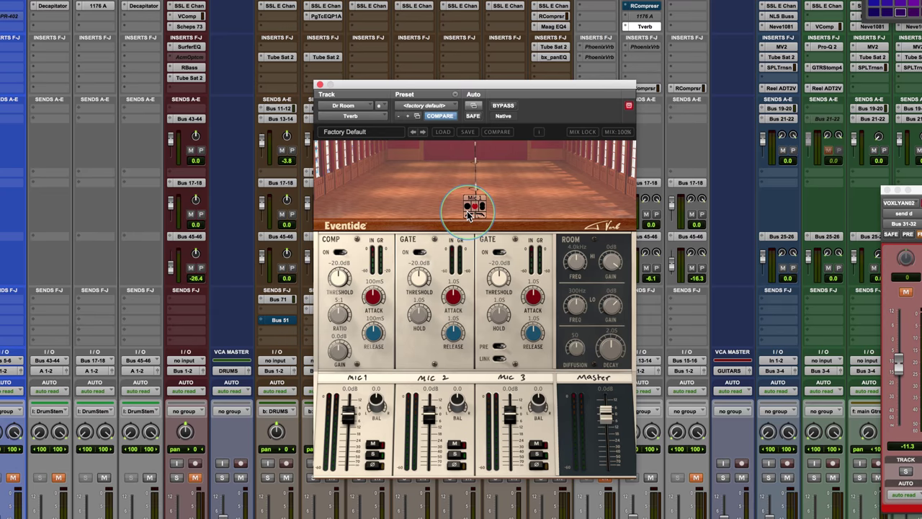
{"action": "left_click_drag", "start_coordinate": [468, 214], "coordinate": [542, 162]}
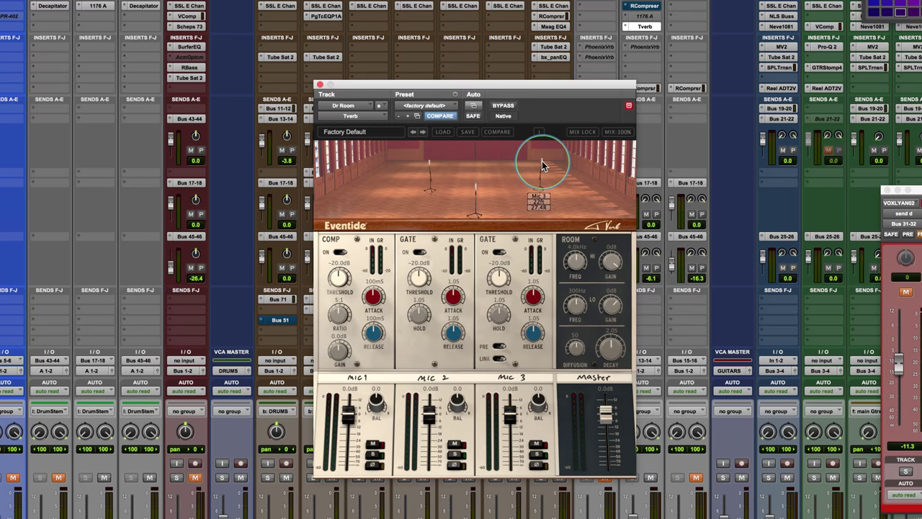
- Try Mic 2 left of centre, then return both side mics to the centre stand 24 ft back
{"action": "left_click_drag", "start_coordinate": [430, 164], "coordinate": [407, 168]}
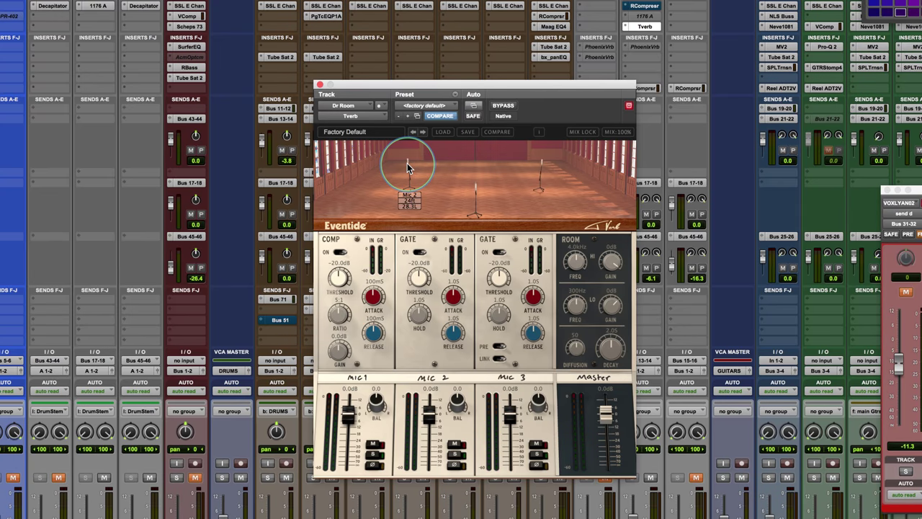
{"action": "left_click_drag", "start_coordinate": [407, 168], "coordinate": [408, 166]}
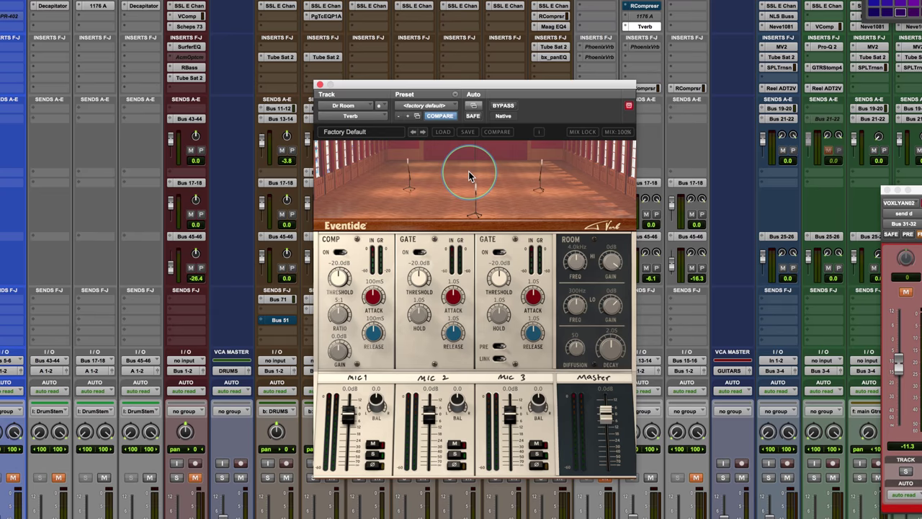
{"action": "left_click", "coordinate": [407, 166], "text": "alt"}
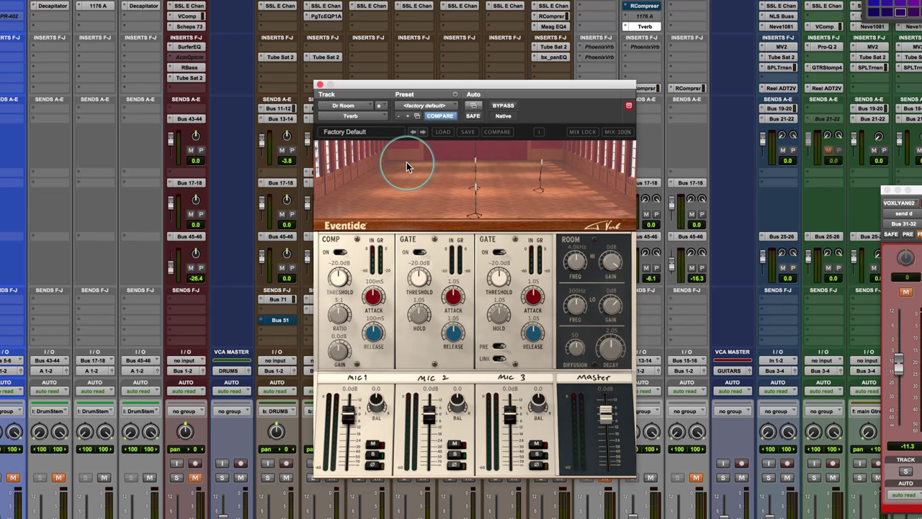
{"action": "left_click", "coordinate": [542, 168], "text": "alt"}
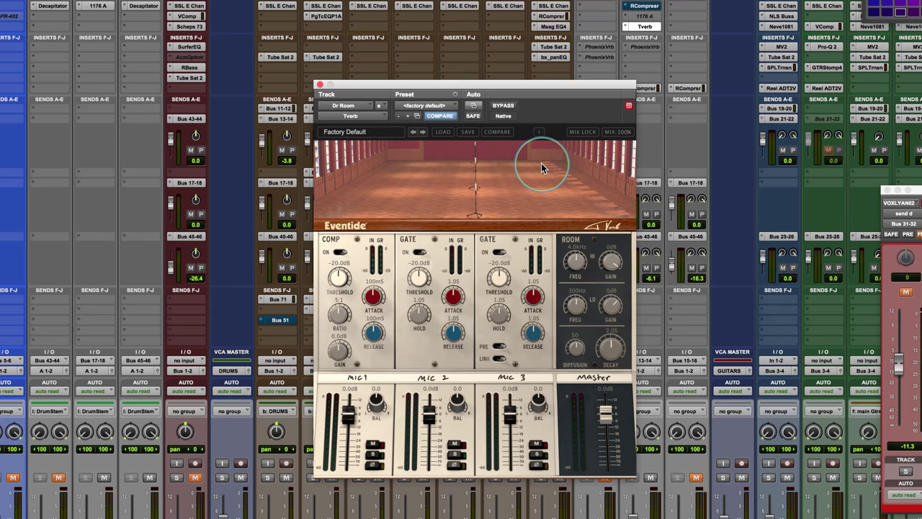
{"action": "mouse_move", "coordinate": [472, 173]}
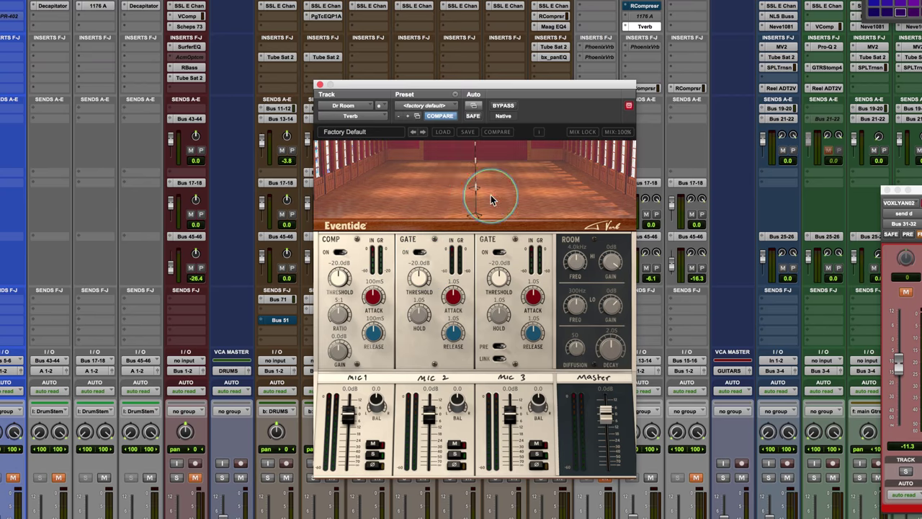
{"action": "mouse_move", "coordinate": [475, 193]}
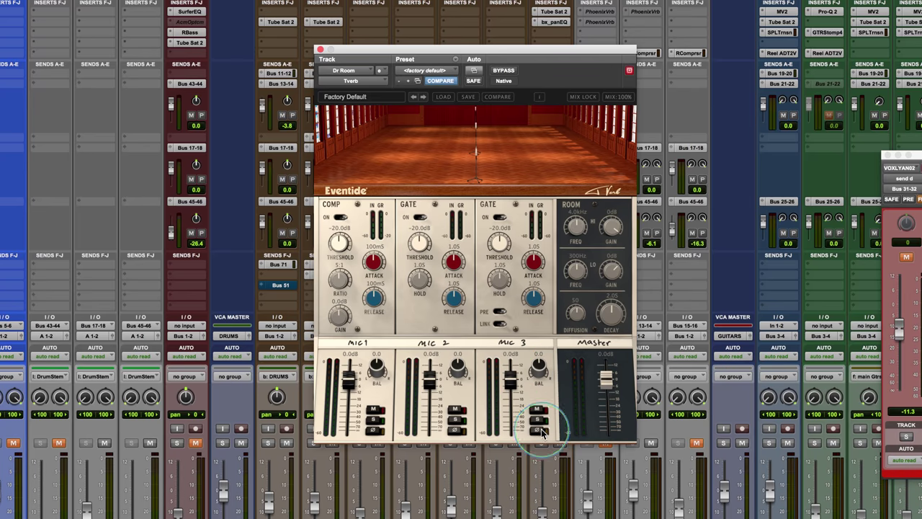
{"action": "left_click", "coordinate": [456, 431]}
{"action": "left_click", "coordinate": [456, 433]}
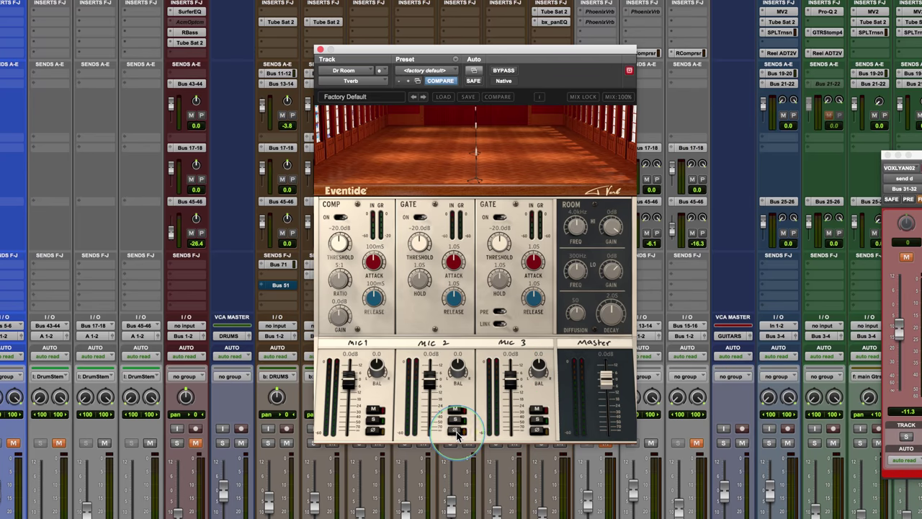
{"action": "mouse_move", "coordinate": [472, 141]}
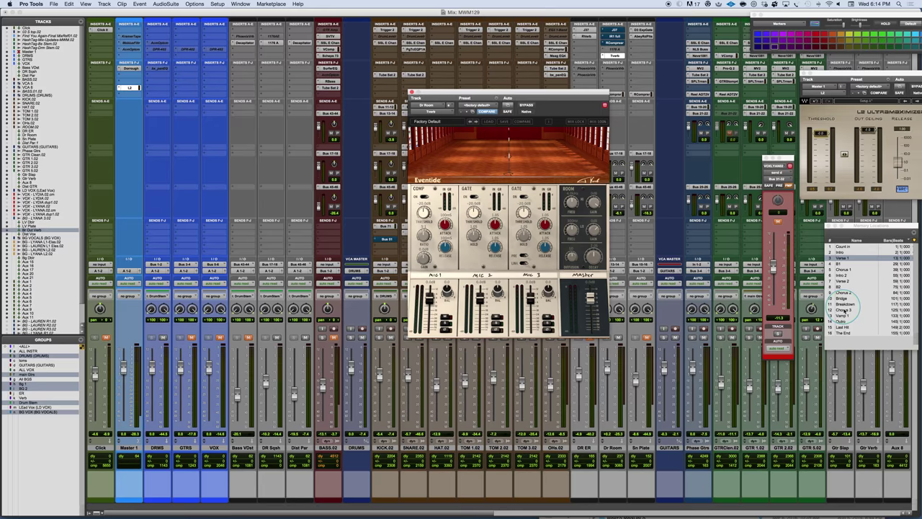
- Start playback at the Chorus 3 marker, raise the Dr Room bus to +2.3 dB and unmute it
{"action": "left_click", "coordinate": [842, 310]}
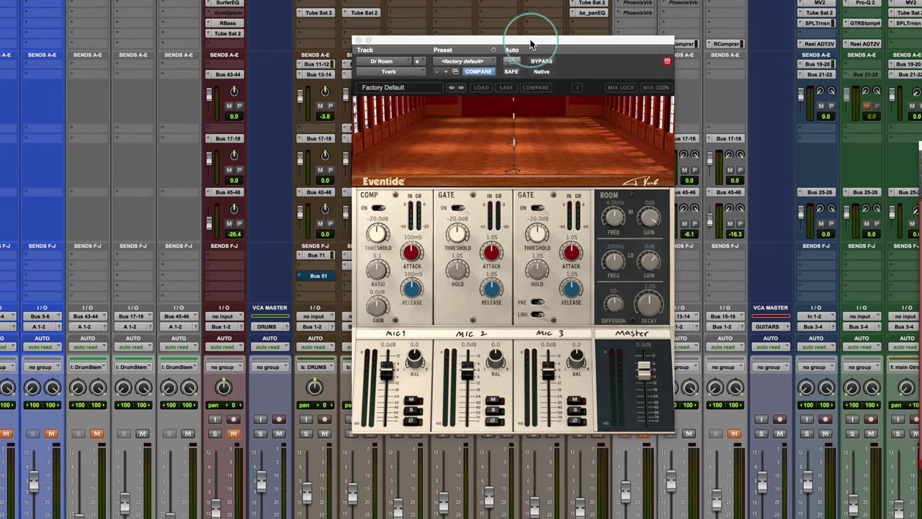
{"action": "left_click_drag", "start_coordinate": [528, 50], "coordinate": [472, 46]}
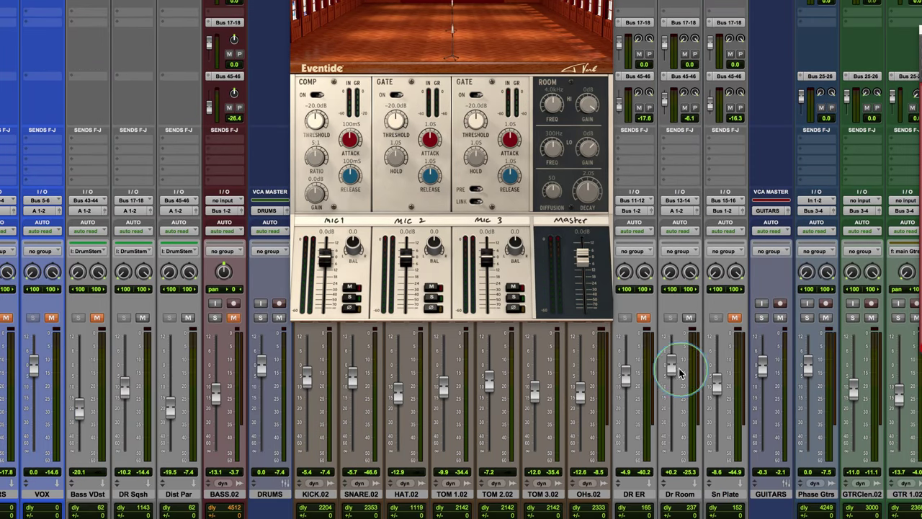
{"action": "key", "text": "space"}
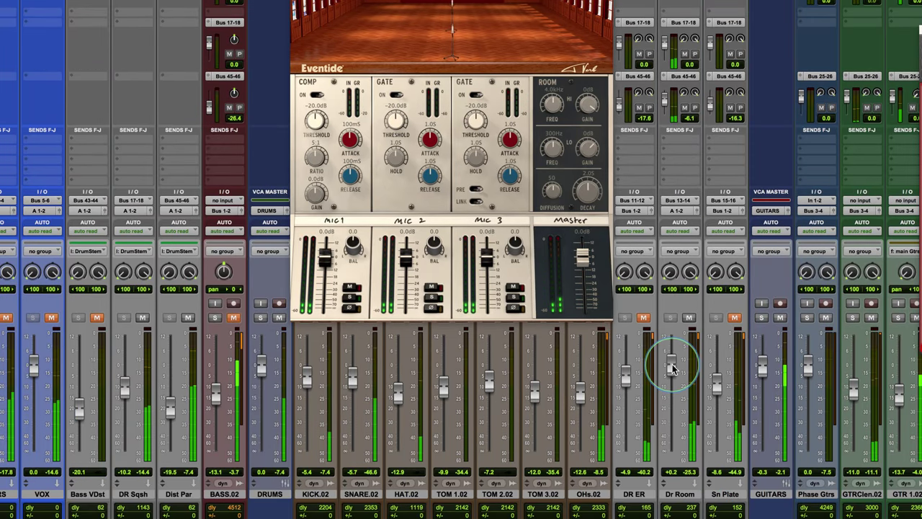
{"action": "left_click_drag", "start_coordinate": [670, 367], "coordinate": [671, 361]}
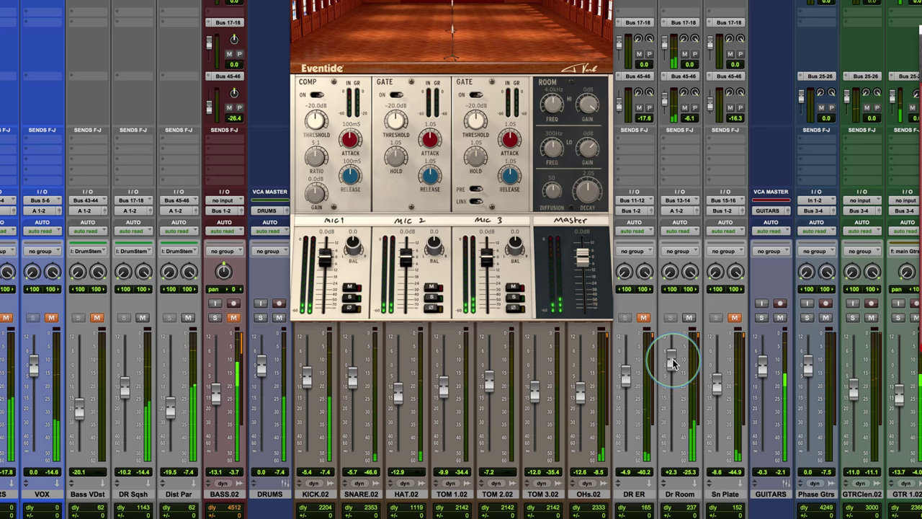
{"action": "left_click", "coordinate": [689, 317]}
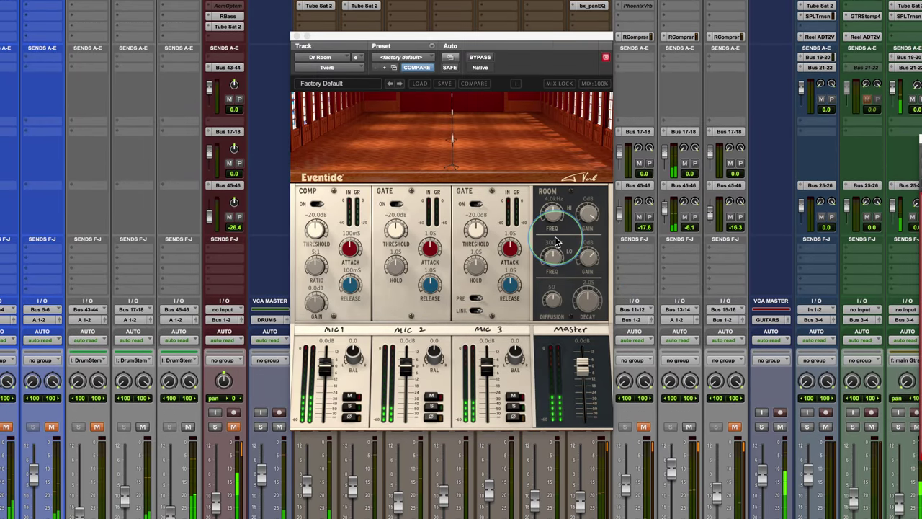
- Mute Tverb's Mic 2 and Mic 3 and the dry DRMS drum group so only Mic 1's reverb plays
{"action": "left_click", "coordinate": [432, 397]}
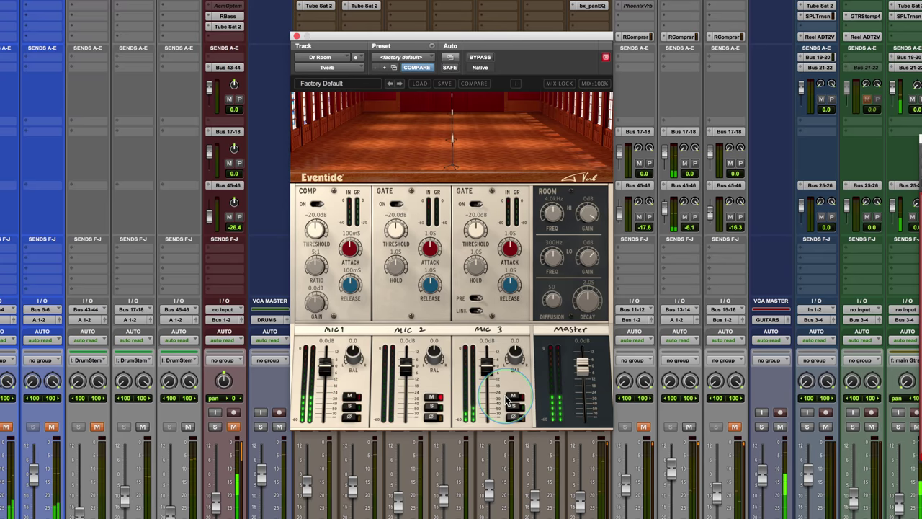
{"action": "left_click", "coordinate": [515, 397]}
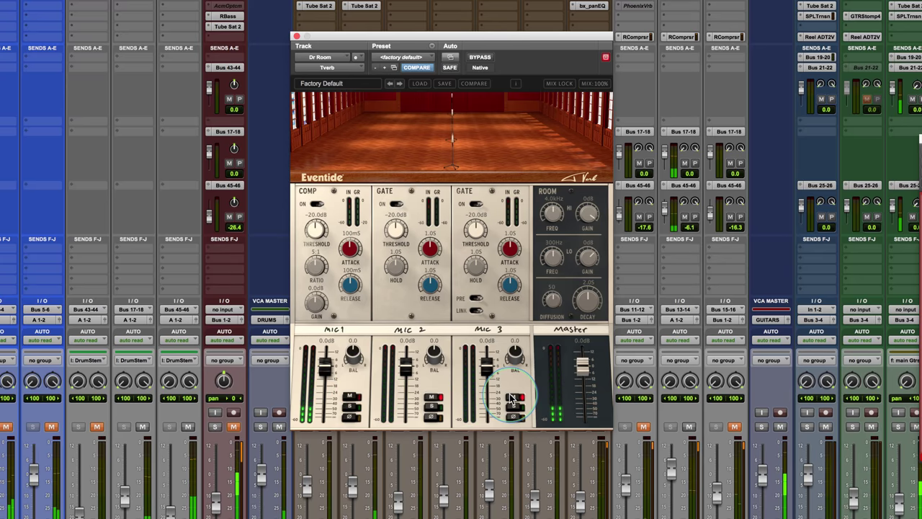
{"action": "left_click", "coordinate": [349, 408]}
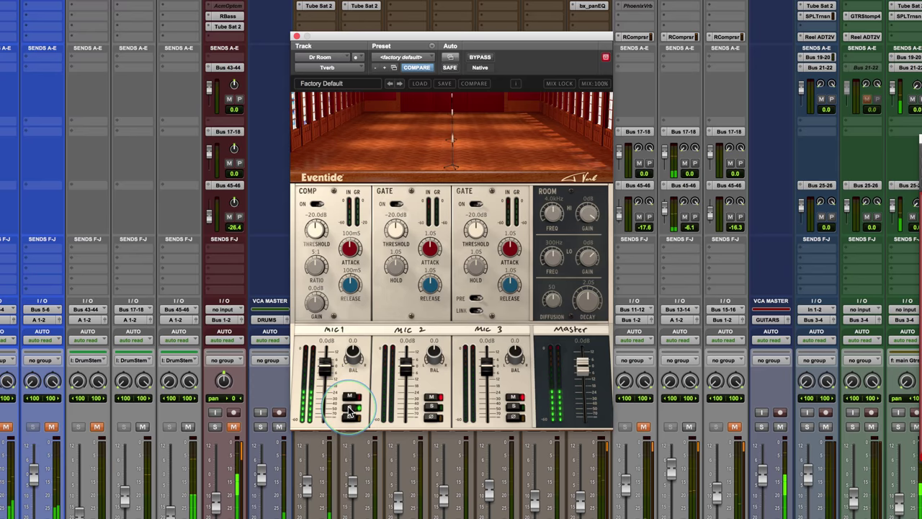
{"action": "left_click", "coordinate": [143, 428]}
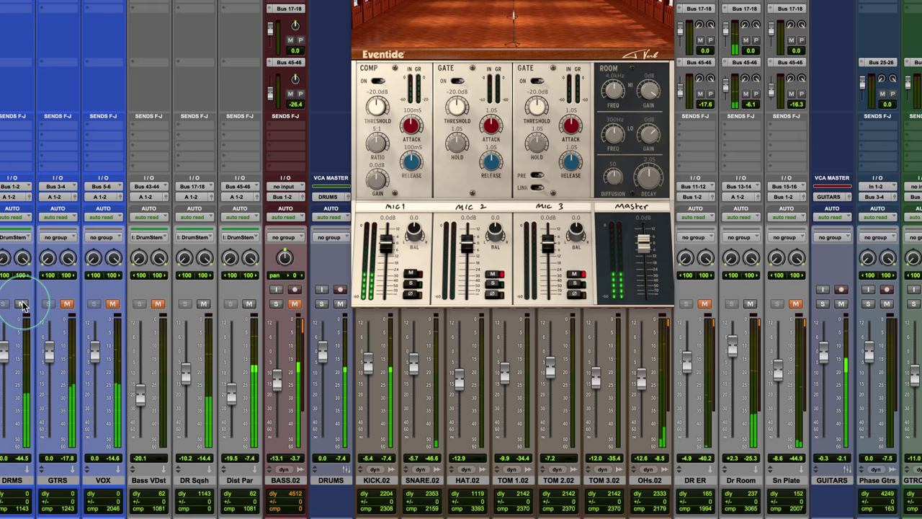
{"action": "left_click", "coordinate": [22, 303]}
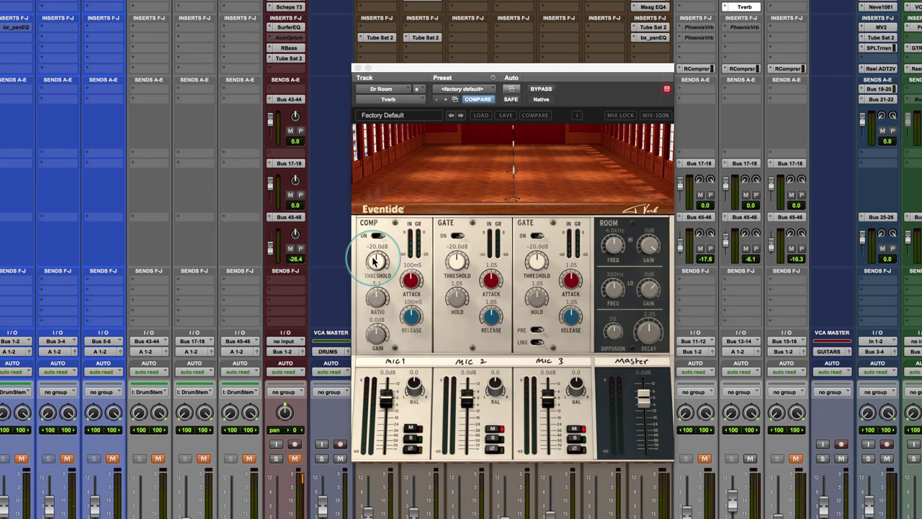
- Move Mic 1 down the room and raise its level to about 12 dB
{"action": "mouse_move", "coordinate": [508, 167]}
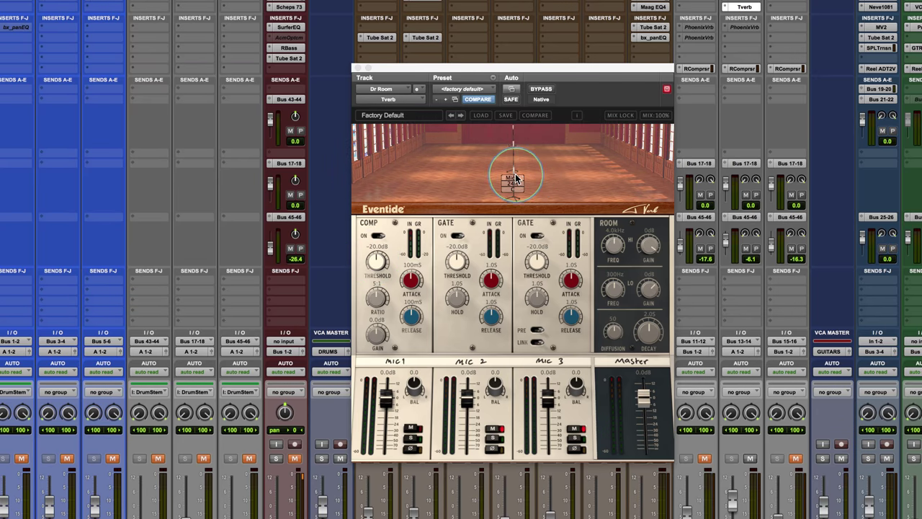
{"action": "left_click_drag", "start_coordinate": [515, 178], "coordinate": [515, 201]}
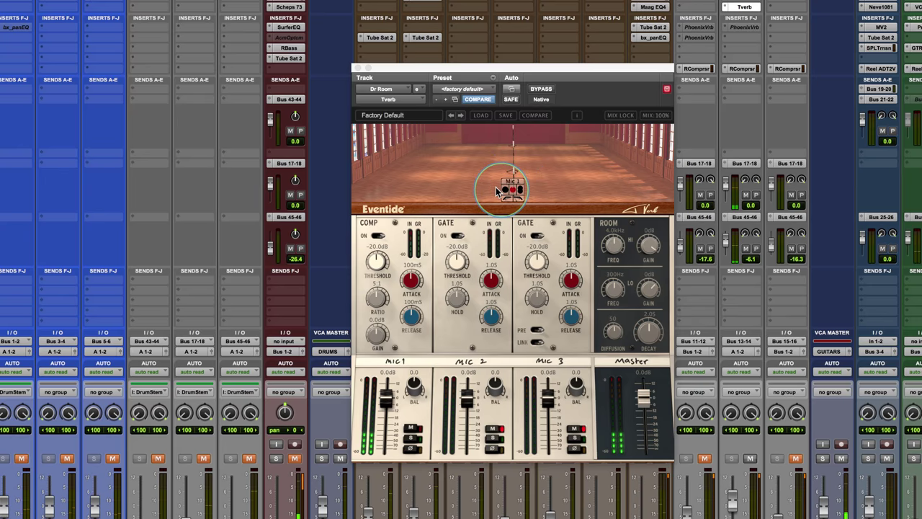
{"action": "left_click_drag", "start_coordinate": [387, 401], "coordinate": [387, 389]}
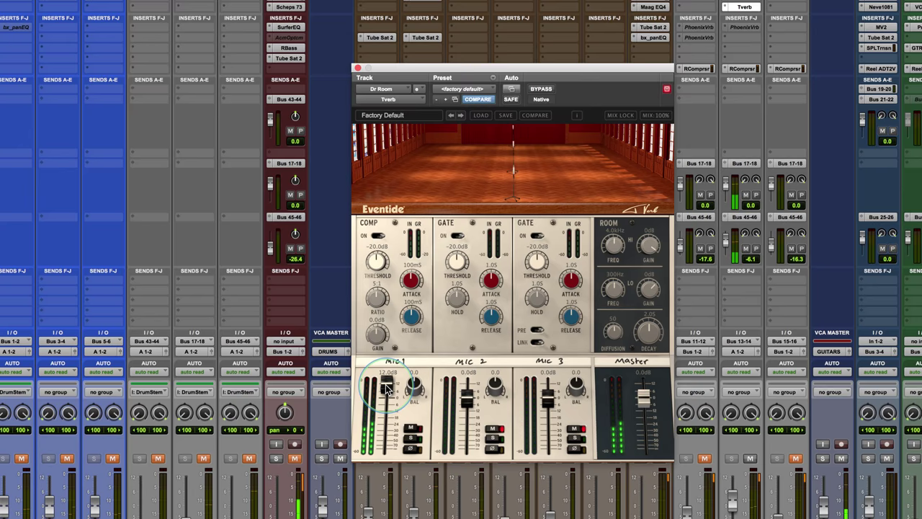
- Shift Mic 1 slightly farther back and cycle its pickup patterns, ending on the first pattern
{"action": "left_click", "coordinate": [513, 170]}
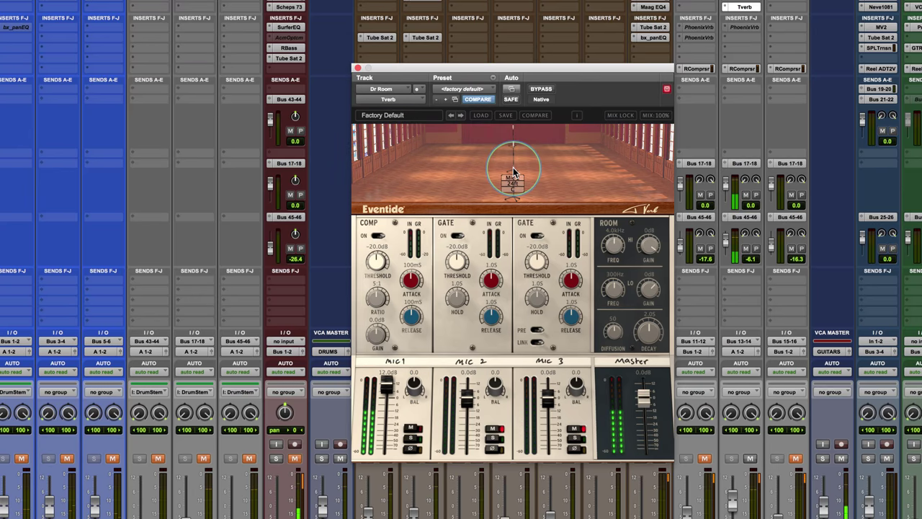
{"action": "left_click_drag", "start_coordinate": [513, 171], "coordinate": [508, 191]}
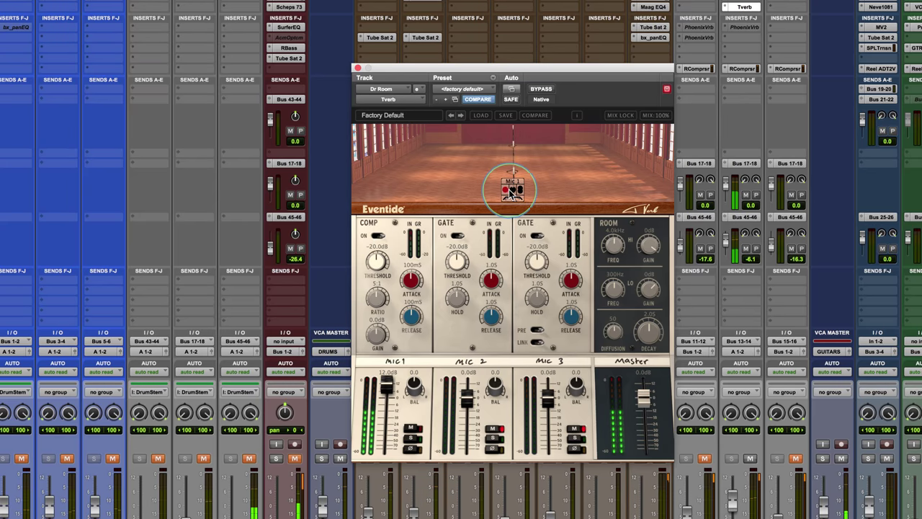
{"action": "left_click", "coordinate": [513, 191]}
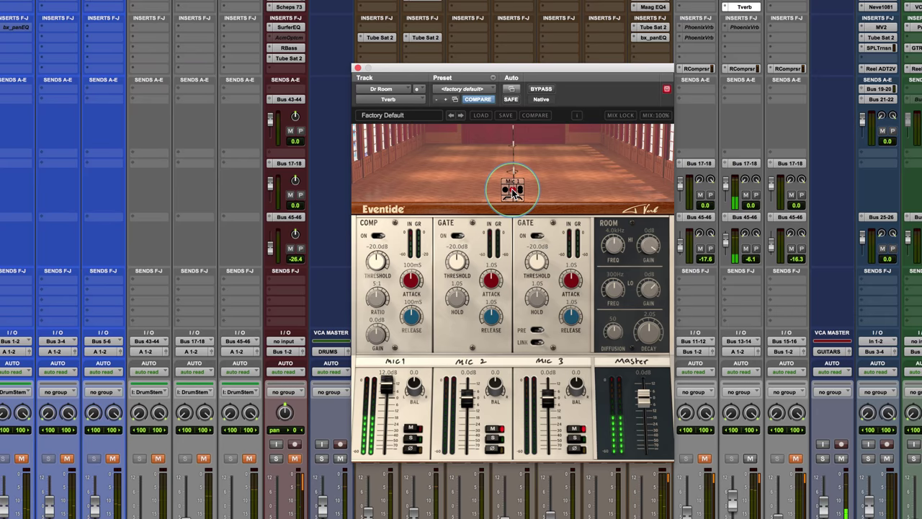
{"action": "left_click", "coordinate": [520, 191]}
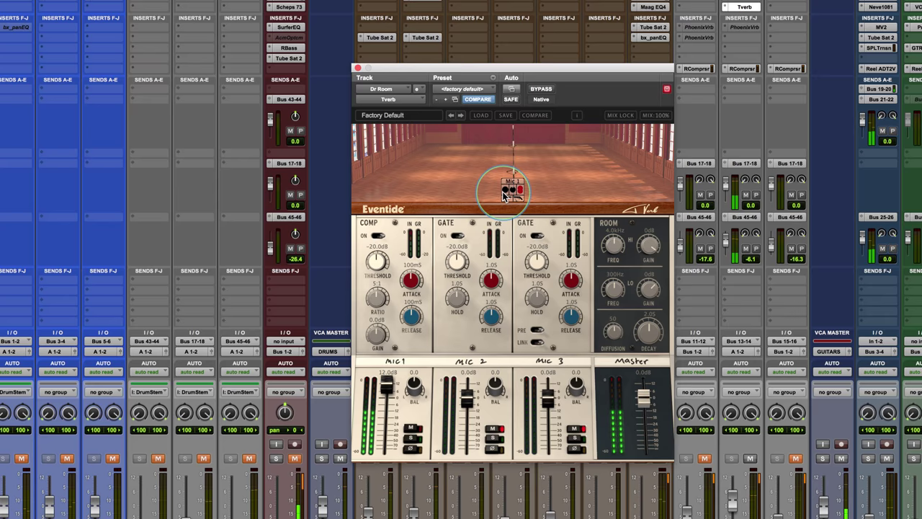
{"action": "left_click", "coordinate": [504, 192]}
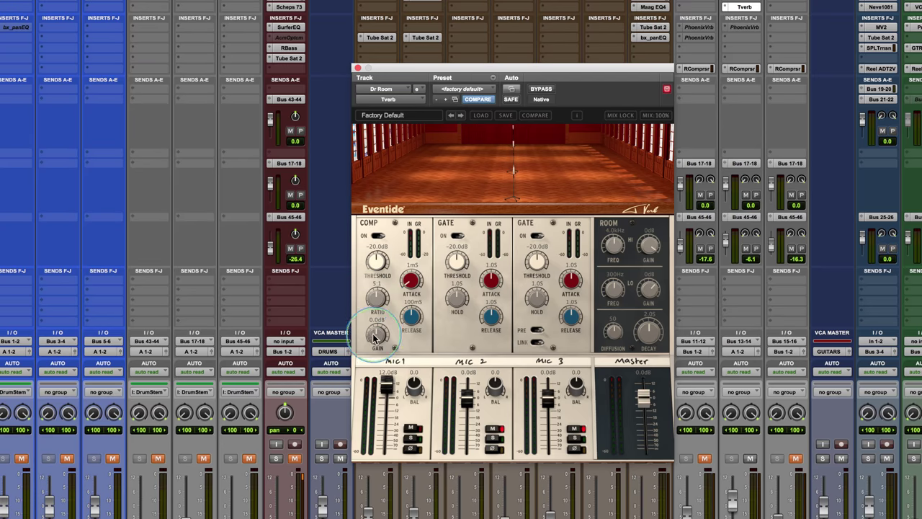
- Set the Tverb compressor threshold to -30.3 dB and attack to 3 ms
{"action": "left_click_drag", "start_coordinate": [411, 317], "coordinate": [401, 367]}
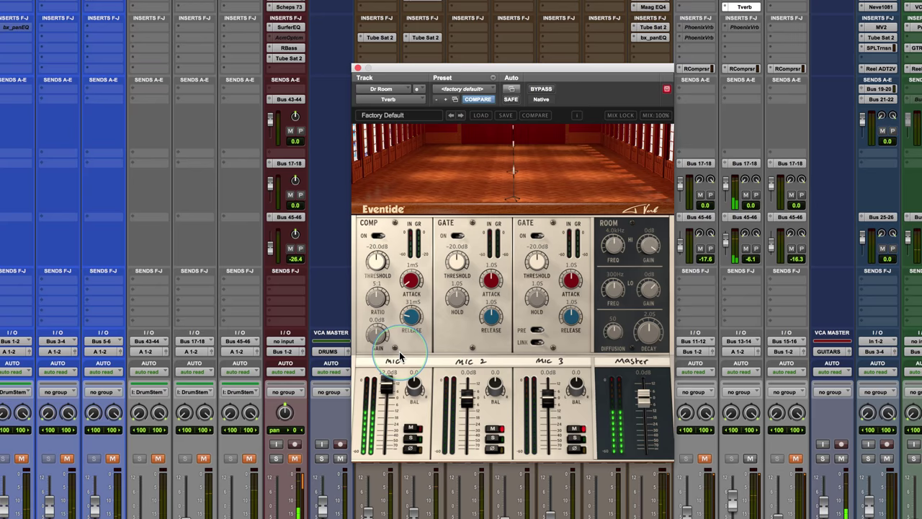
{"action": "left_click_drag", "start_coordinate": [354, 256], "coordinate": [364, 339]}
{"action": "left_click_drag", "start_coordinate": [384, 271], "coordinate": [404, 282]}
{"action": "left_click_drag", "start_coordinate": [406, 318], "coordinate": [408, 280]}
- Pull the Mic 1 level all the way down to -90.0 dB
{"action": "left_click", "coordinate": [374, 297]}
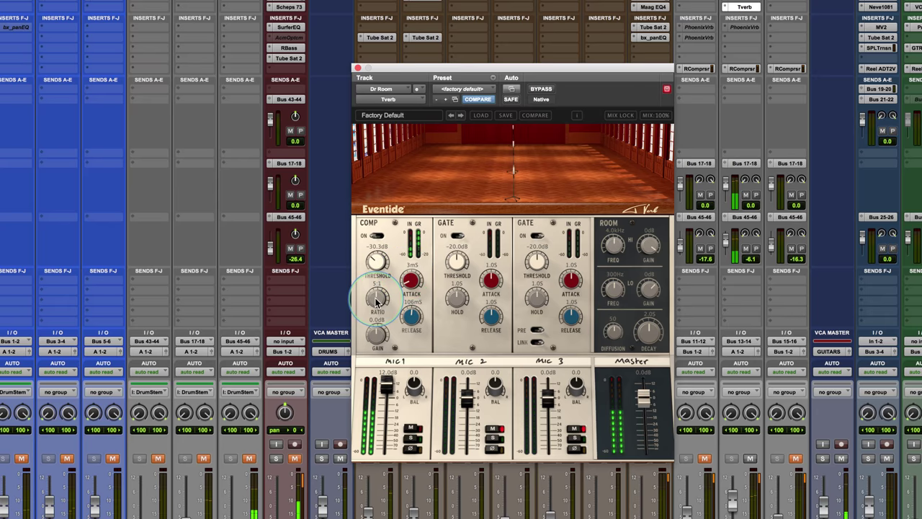
{"action": "left_click", "coordinate": [378, 236]}
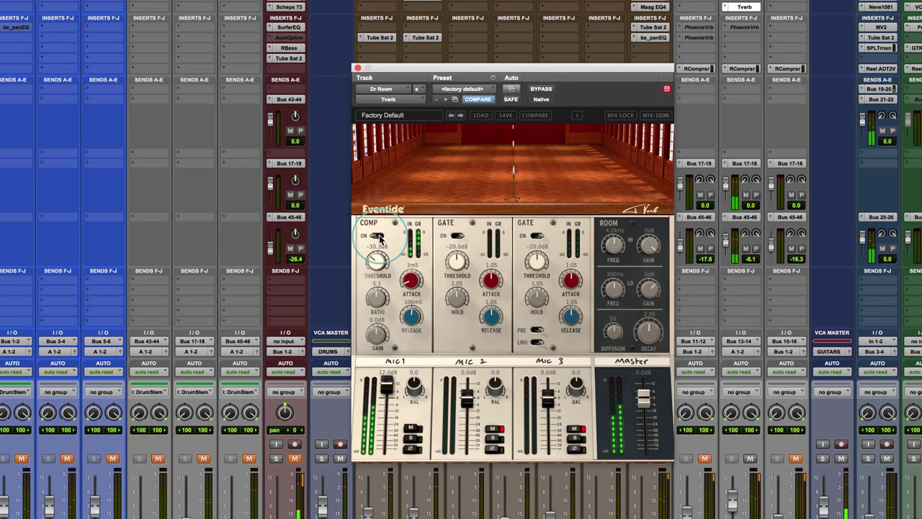
{"action": "left_click", "coordinate": [375, 336]}
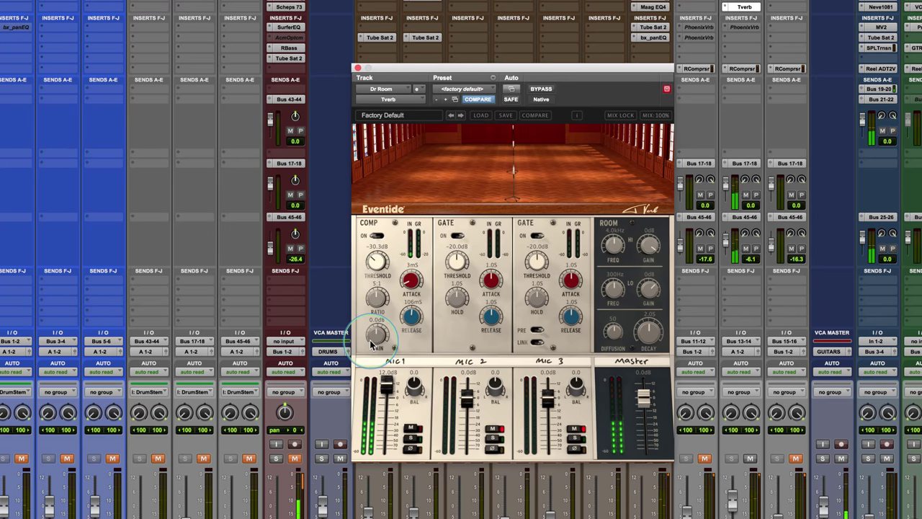
{"action": "left_click", "coordinate": [384, 387]}
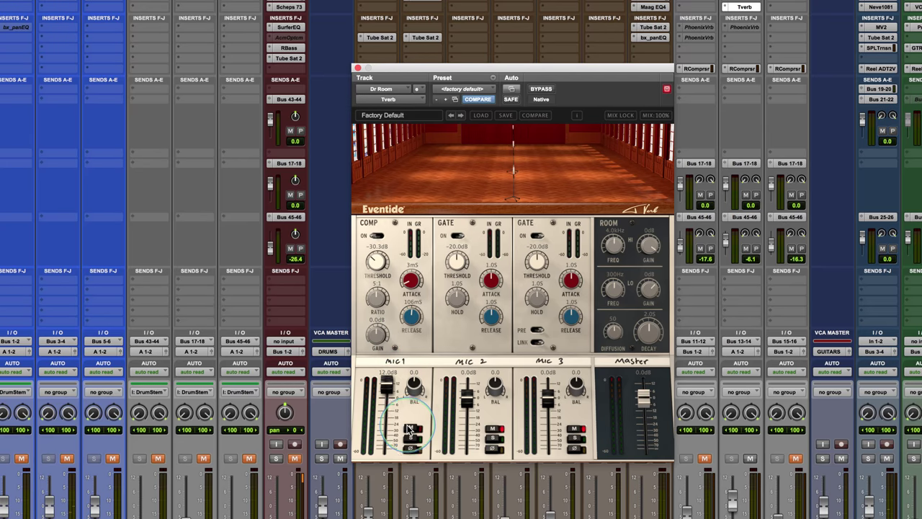
{"action": "left_click_drag", "start_coordinate": [387, 389], "coordinate": [184, 474]}
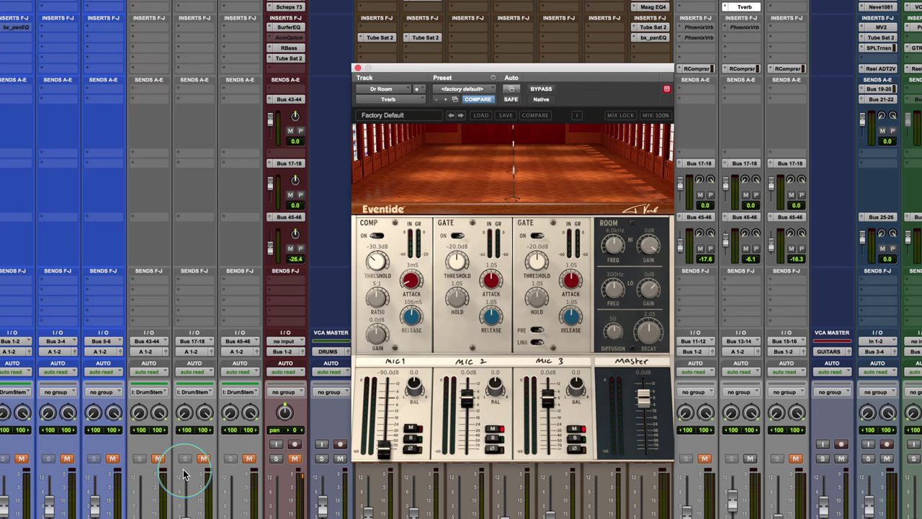
- Bring Mic 1 back up to about -10.7 dB, comparing with its mute button
{"action": "left_click", "coordinate": [158, 459]}
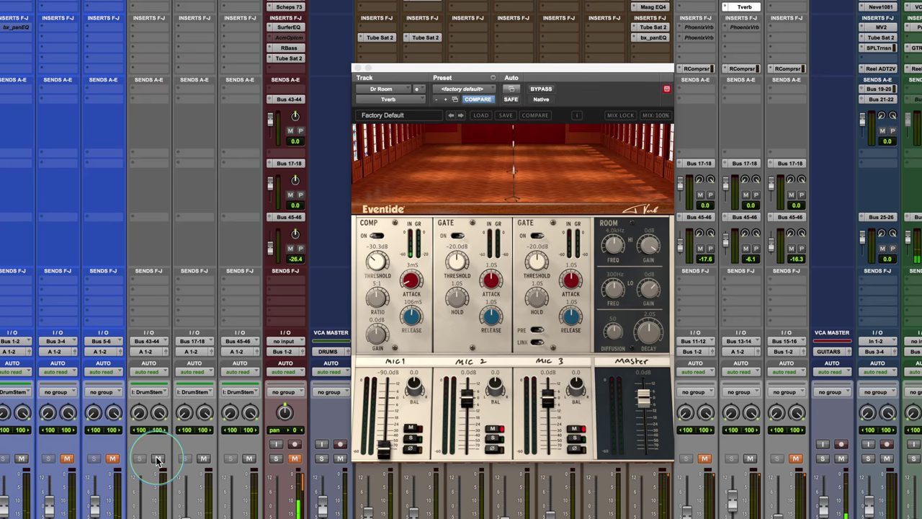
{"action": "left_click", "coordinate": [382, 452]}
{"action": "left_click_drag", "start_coordinate": [382, 452], "coordinate": [385, 414]}
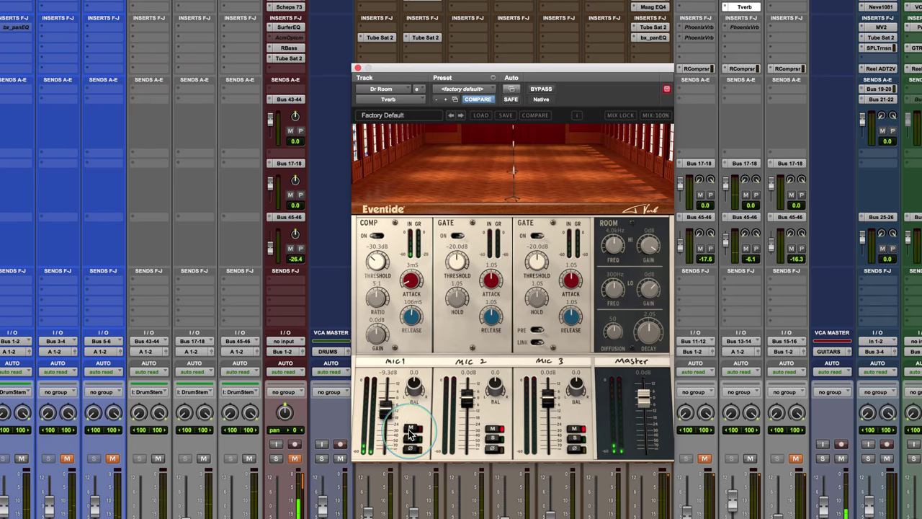
{"action": "left_click", "coordinate": [409, 430]}
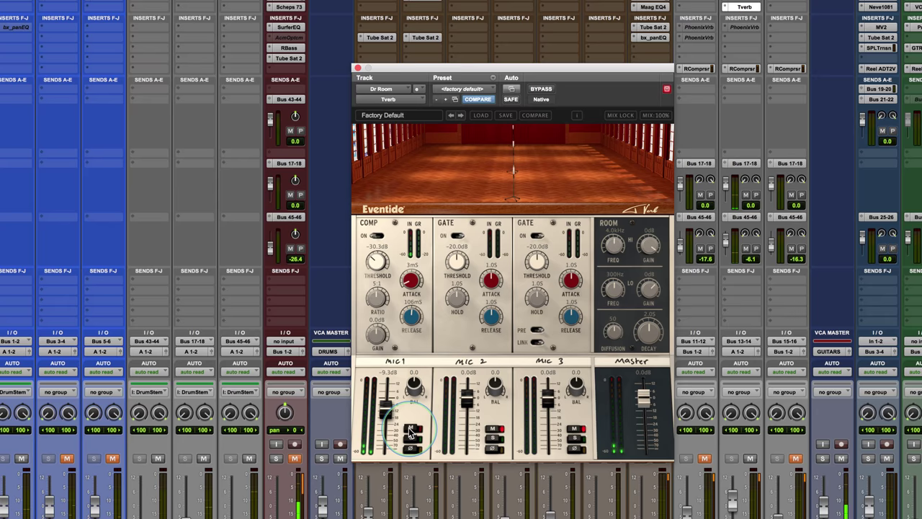
{"action": "left_click_drag", "start_coordinate": [387, 415], "coordinate": [387, 416]}
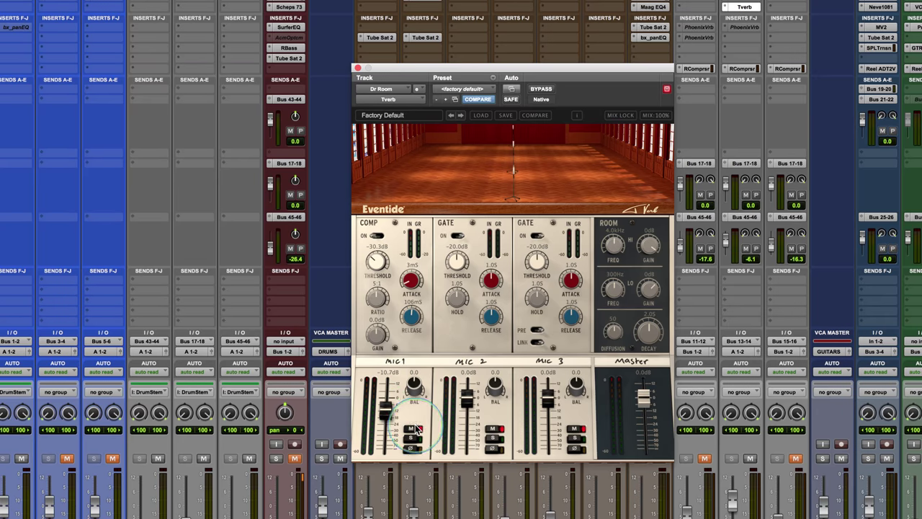
- Unmute Tverb's Mic 2 and nudge its fader from 0.0 dB to 1.2 dB
{"action": "left_click", "coordinate": [469, 425]}
{"action": "left_click", "coordinate": [492, 429]}
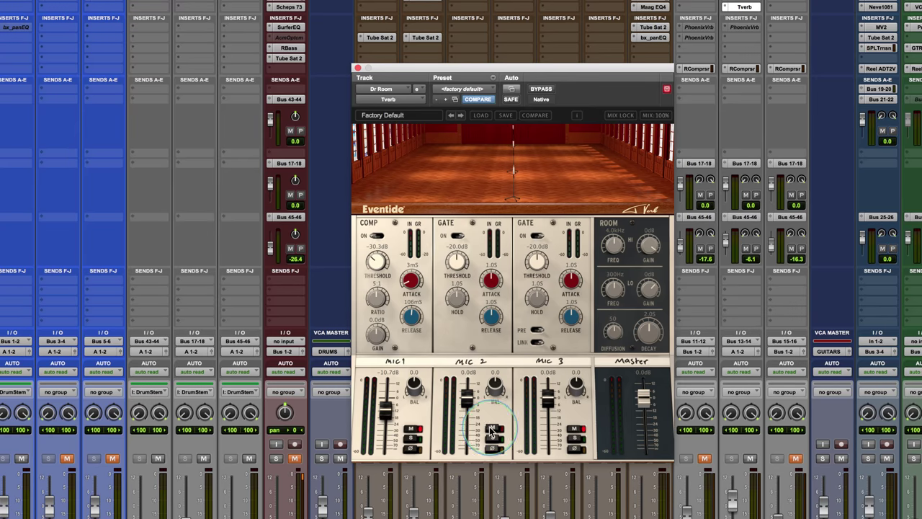
{"action": "left_click", "coordinate": [431, 241]}
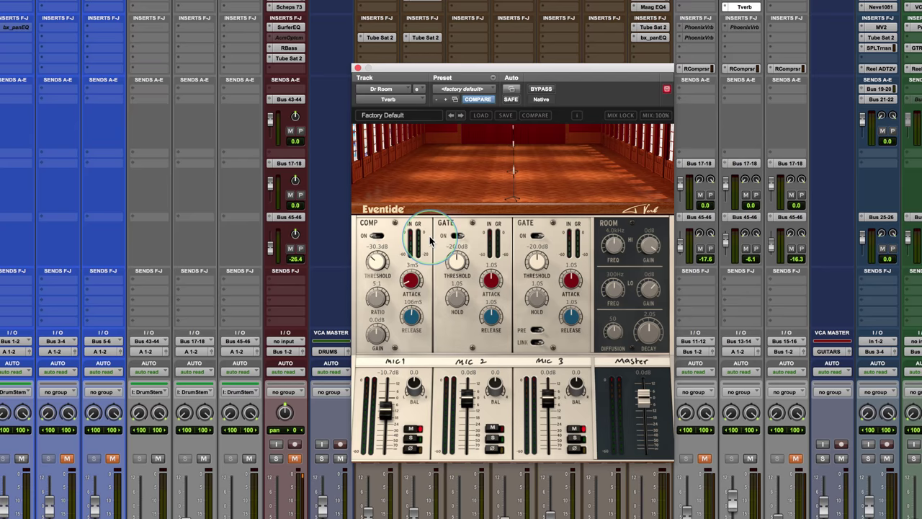
{"action": "left_click", "coordinate": [478, 403]}
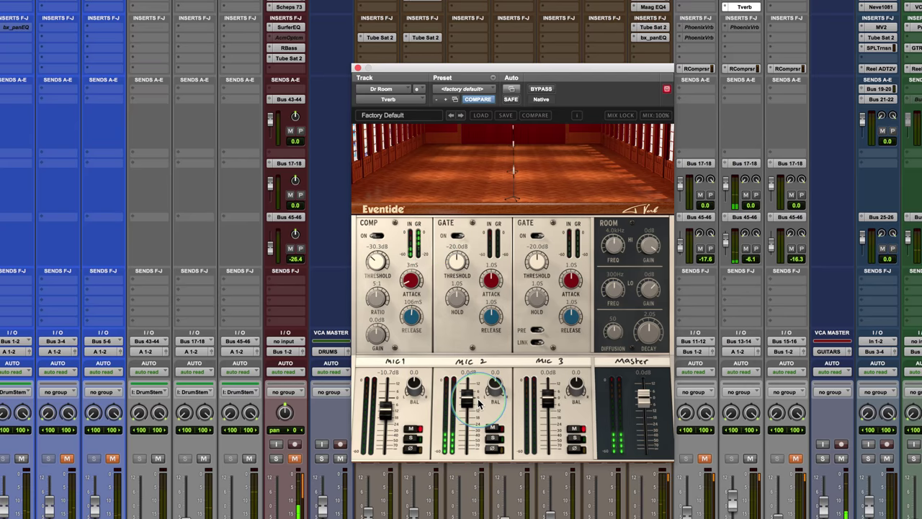
{"action": "left_click_drag", "start_coordinate": [478, 403], "coordinate": [470, 400]}
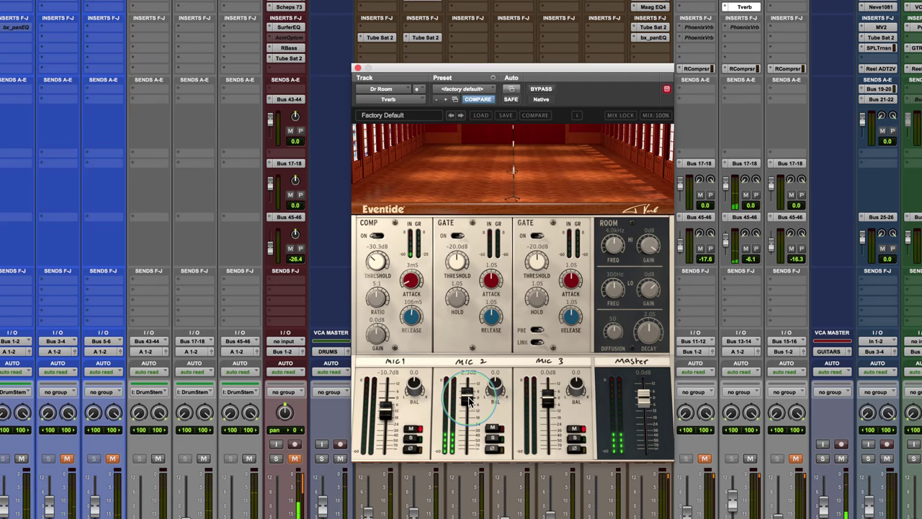
{"action": "left_click_drag", "start_coordinate": [469, 397], "coordinate": [469, 404]}
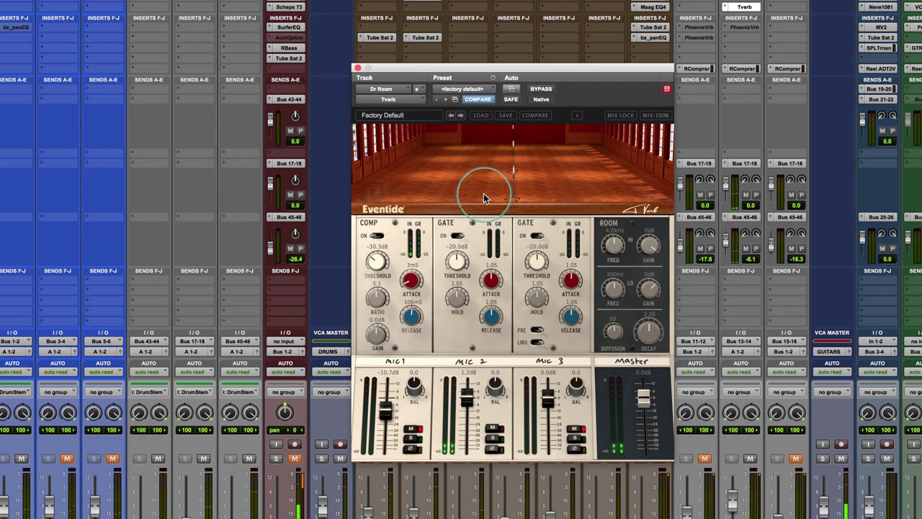
- Move Mic 2 from the left side to about 27 ft back at the centre of the room
{"action": "left_click_drag", "start_coordinate": [511, 140], "coordinate": [390, 155]}
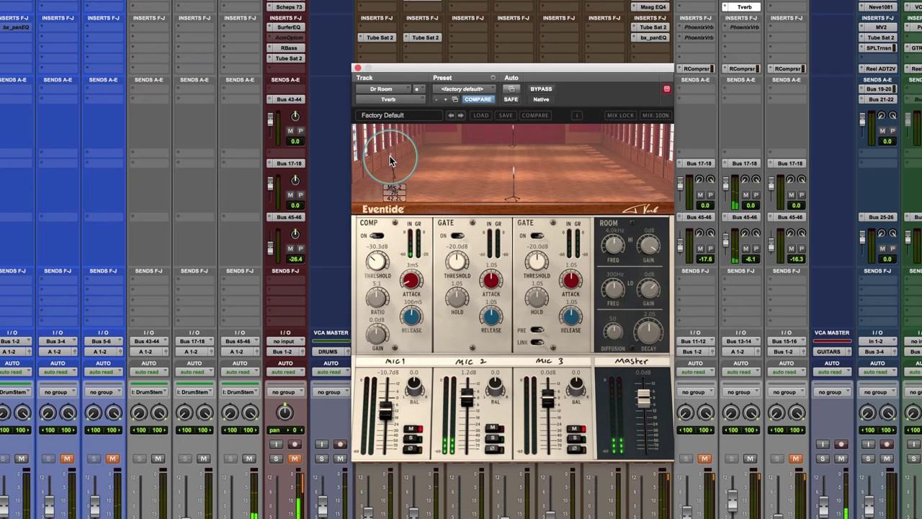
{"action": "mouse_move", "coordinate": [390, 160]}
{"action": "left_mouse_down"}
{"action": "mouse_move", "coordinate": [355, 156]}
{"action": "mouse_move", "coordinate": [389, 160]}
{"action": "left_mouse_up"}
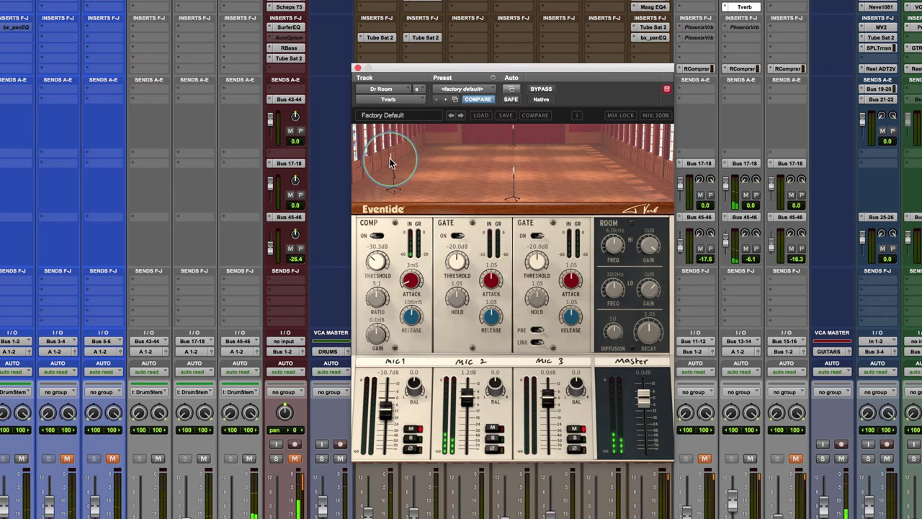
{"action": "mouse_move", "coordinate": [389, 160]}
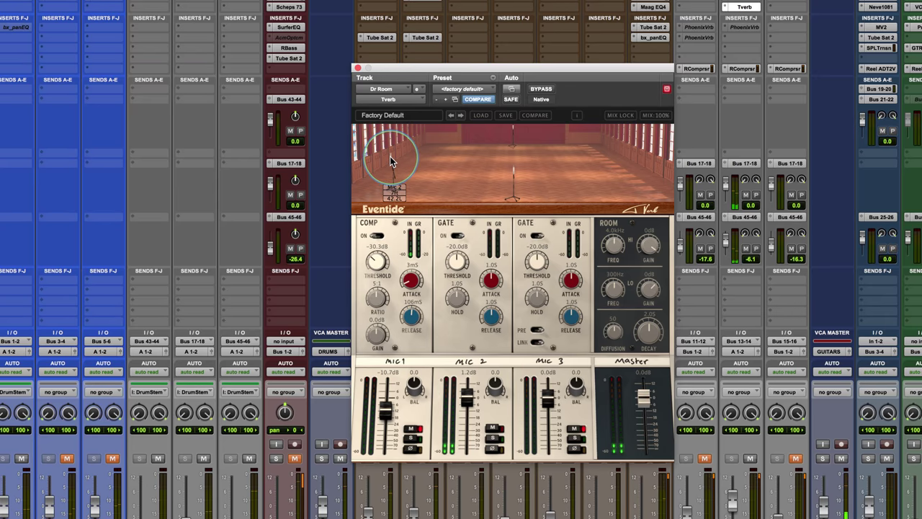
{"action": "mouse_move", "coordinate": [390, 158]}
{"action": "left_mouse_down"}
{"action": "mouse_move", "coordinate": [645, 163]}
{"action": "mouse_move", "coordinate": [614, 137]}
{"action": "mouse_move", "coordinate": [608, 110]}
{"action": "mouse_move", "coordinate": [592, 128]}
{"action": "mouse_move", "coordinate": [433, 125]}
{"action": "left_mouse_up"}
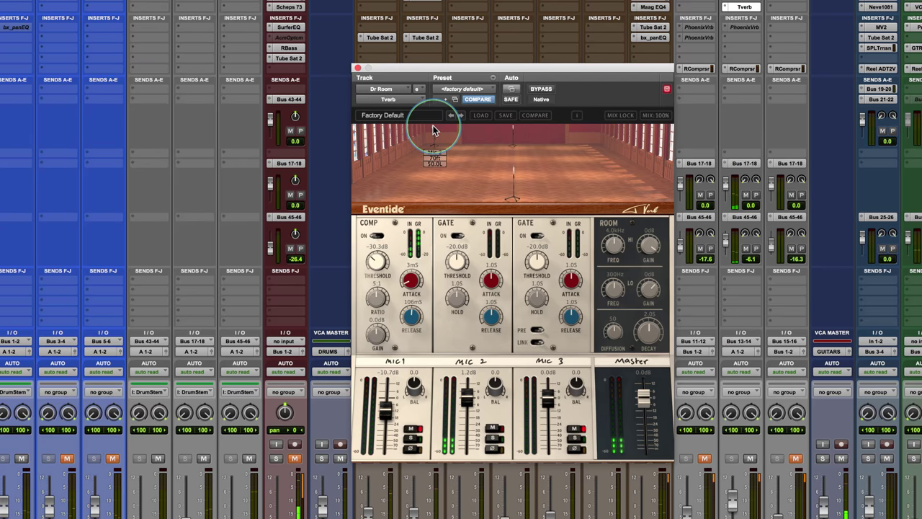
{"action": "mouse_move", "coordinate": [432, 125]}
{"action": "left_mouse_down"}
{"action": "mouse_move", "coordinate": [433, 139]}
{"action": "mouse_move", "coordinate": [451, 150]}
{"action": "mouse_move", "coordinate": [513, 147]}
{"action": "left_mouse_up"}
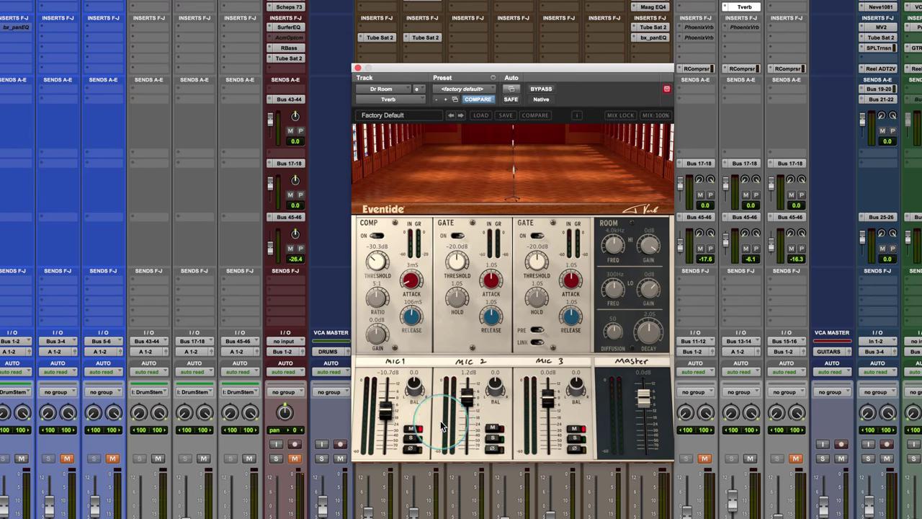
- Unmute Mic 2 in Tverb so it passes signal at 1.2 dB, leaving Mic 1 and Mic 3 muted
{"action": "left_click", "coordinate": [504, 428]}
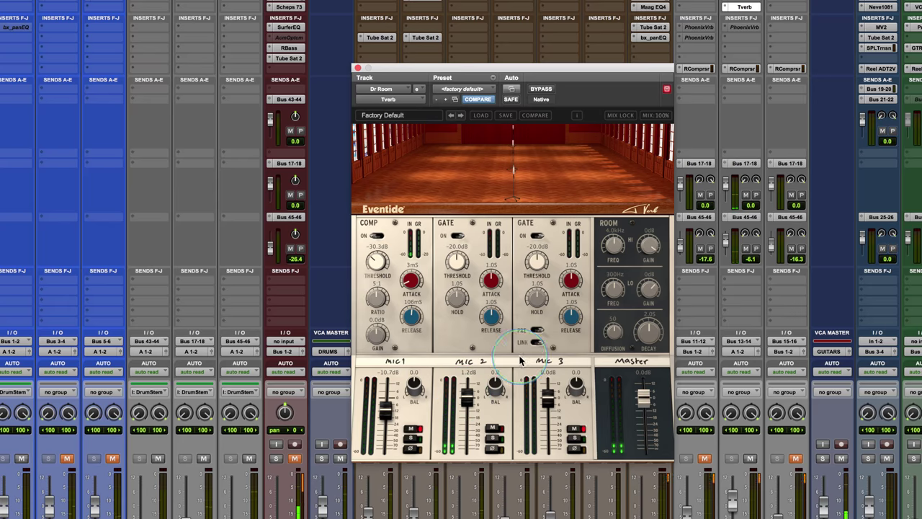
- Mute Mic 2, unmute Mic 3, and move the Mic 3 stand forward in the room
{"action": "left_click", "coordinate": [495, 429]}
{"action": "left_click", "coordinate": [574, 429]}
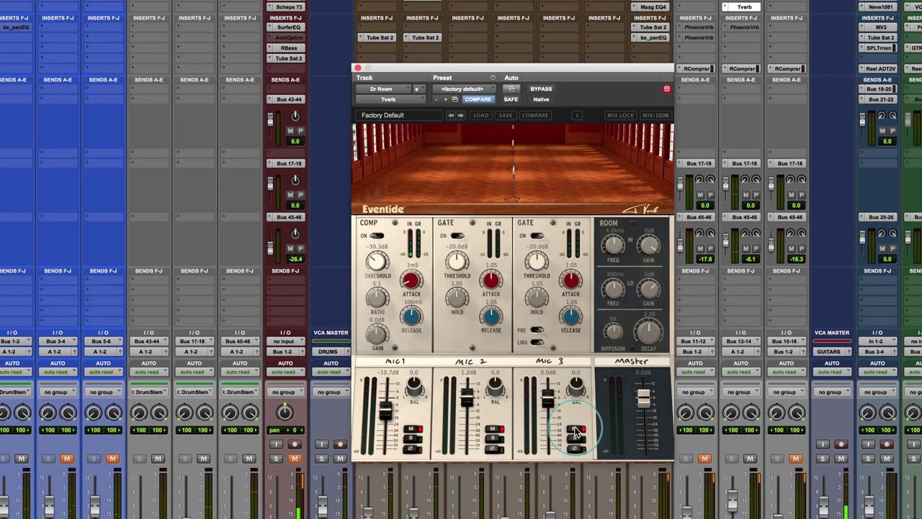
{"action": "left_click", "coordinate": [514, 130]}
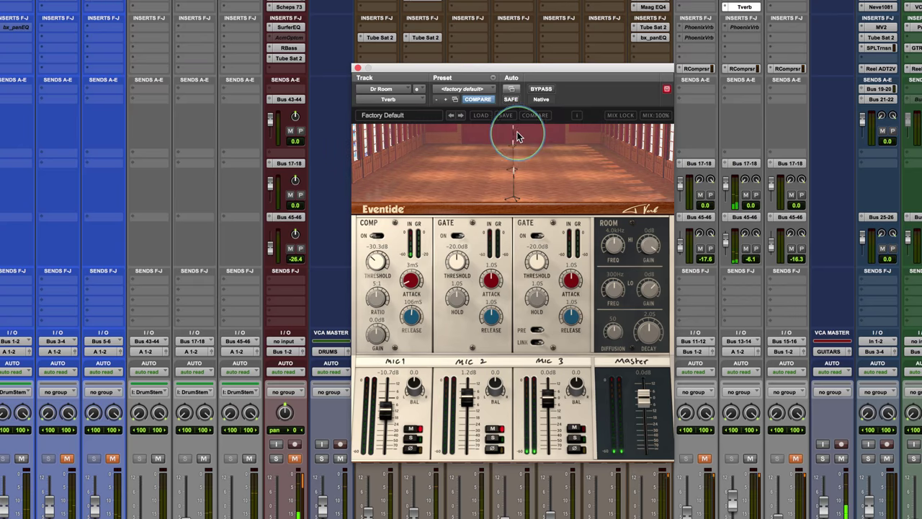
{"action": "mouse_move", "coordinate": [514, 129]}
{"action": "left_mouse_down"}
{"action": "mouse_move", "coordinate": [504, 165]}
{"action": "mouse_move", "coordinate": [513, 131]}
{"action": "left_mouse_up"}
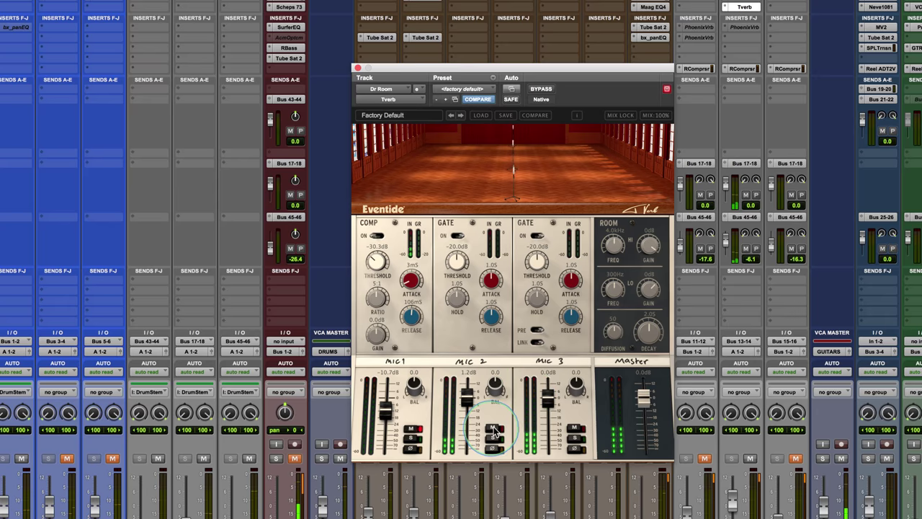
- Rebalance the Mic 2 and Mic 3 faders, leaving Mic 2 at 0.6 dB
{"action": "left_click_drag", "start_coordinate": [547, 396], "coordinate": [549, 446]}
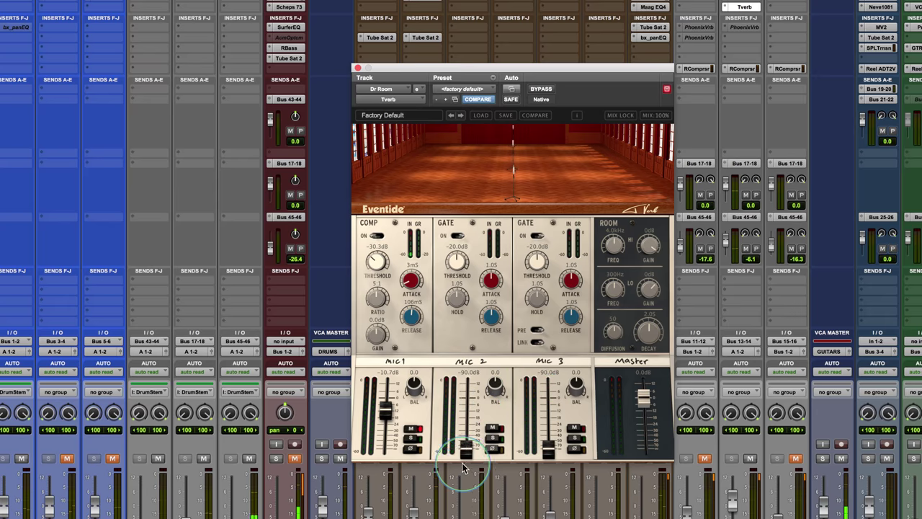
{"action": "left_click_drag", "start_coordinate": [464, 409], "coordinate": [468, 398]}
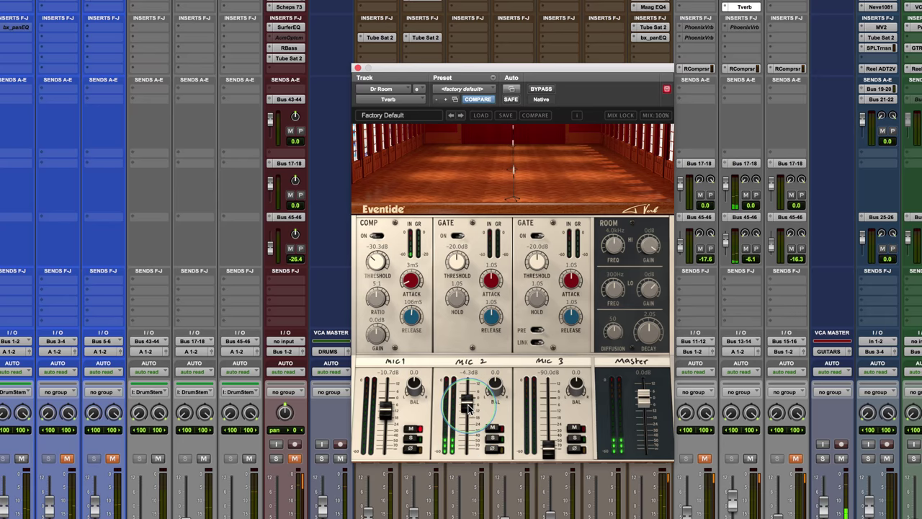
{"action": "left_click_drag", "start_coordinate": [548, 449], "coordinate": [549, 415]}
{"action": "left_click_drag", "start_coordinate": [467, 404], "coordinate": [464, 399]}
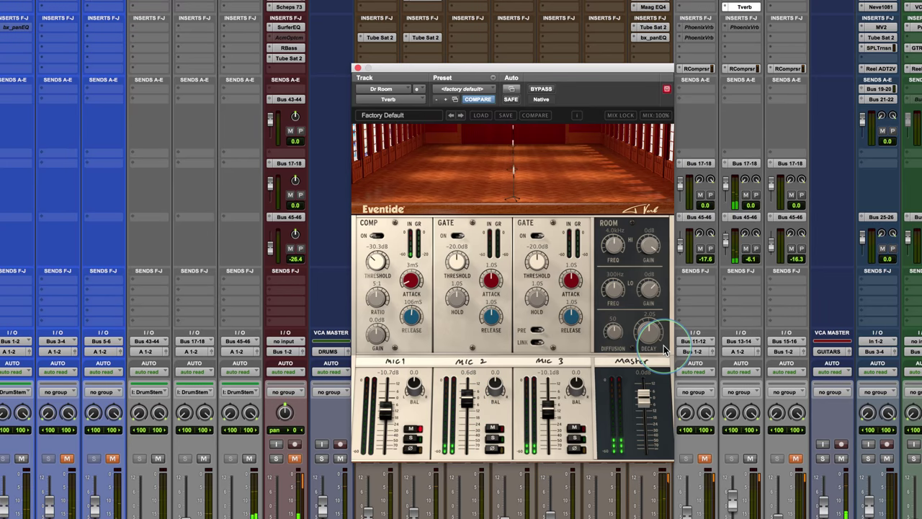
- Shorten the Tverb room decay from about 2.05 s to roughly 1.25 s
{"action": "mouse_move", "coordinate": [648, 331]}
{"action": "left_mouse_down"}
{"action": "mouse_move", "coordinate": [637, 348]}
{"action": "mouse_move", "coordinate": [643, 328]}
{"action": "left_mouse_up"}
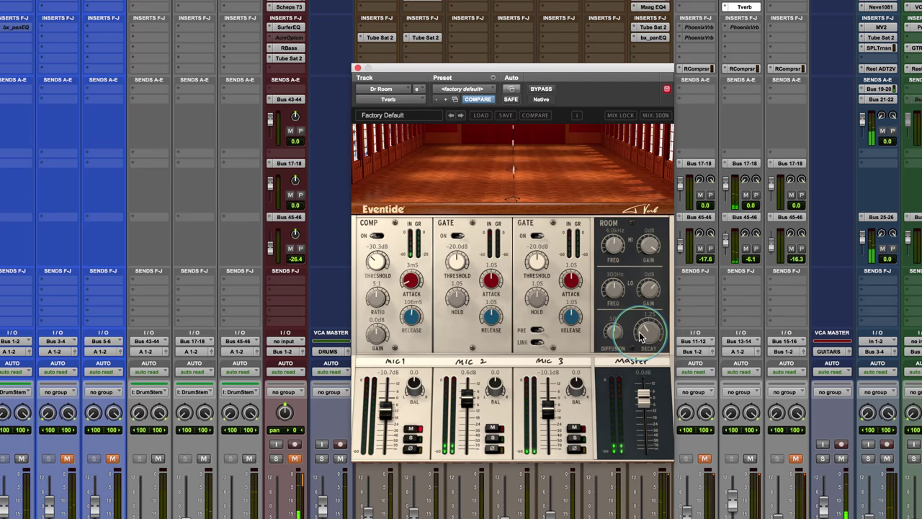
{"action": "mouse_move", "coordinate": [513, 144]}
{"action": "left_mouse_down"}
{"action": "mouse_move", "coordinate": [505, 137]}
{"action": "mouse_move", "coordinate": [513, 147]}
{"action": "left_mouse_up"}
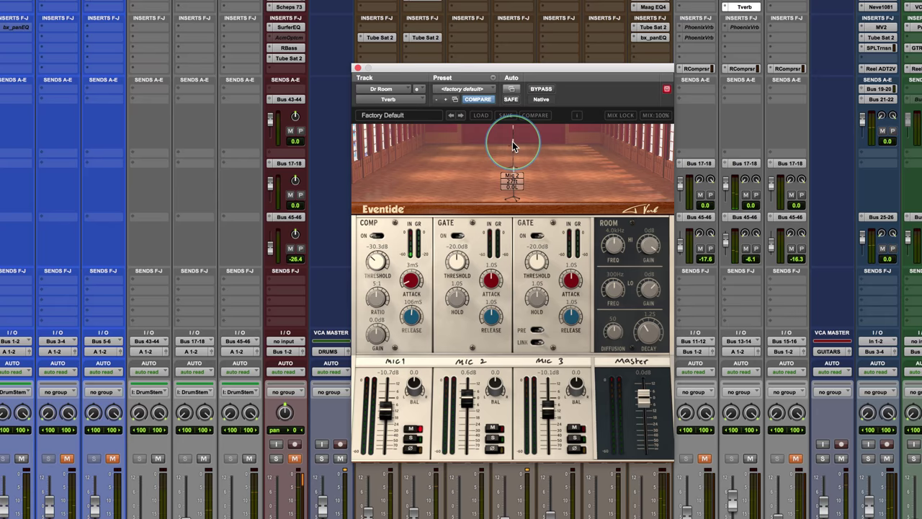
- Reposition the Mic 2 stand toward the front of the hall in two moves
{"action": "mouse_move", "coordinate": [513, 147]}
{"action": "left_mouse_down"}
{"action": "mouse_move", "coordinate": [513, 130]}
{"action": "mouse_move", "coordinate": [513, 137]}
{"action": "left_mouse_up"}
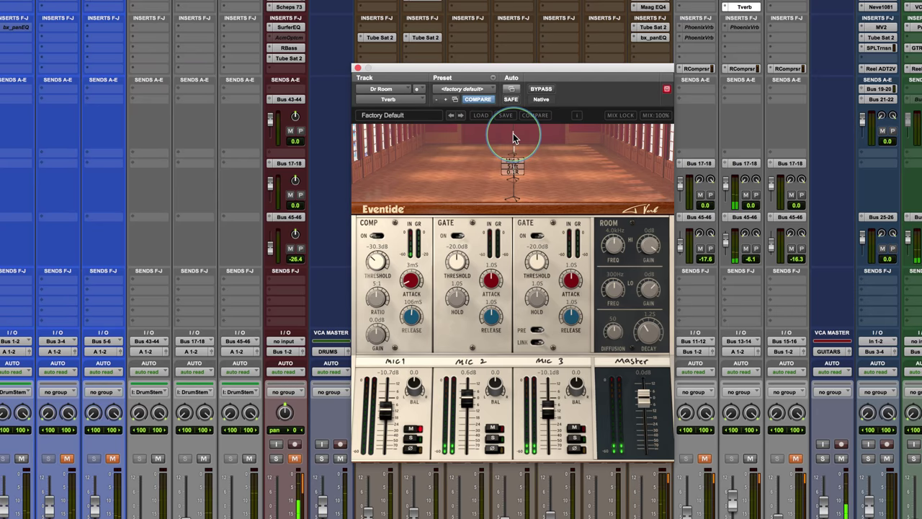
{"action": "left_click_drag", "start_coordinate": [513, 138], "coordinate": [513, 151]}
- Lengthen the Tverb room decay to about 2.65
{"action": "left_click", "coordinate": [618, 432]}
{"action": "left_click", "coordinate": [643, 400]}
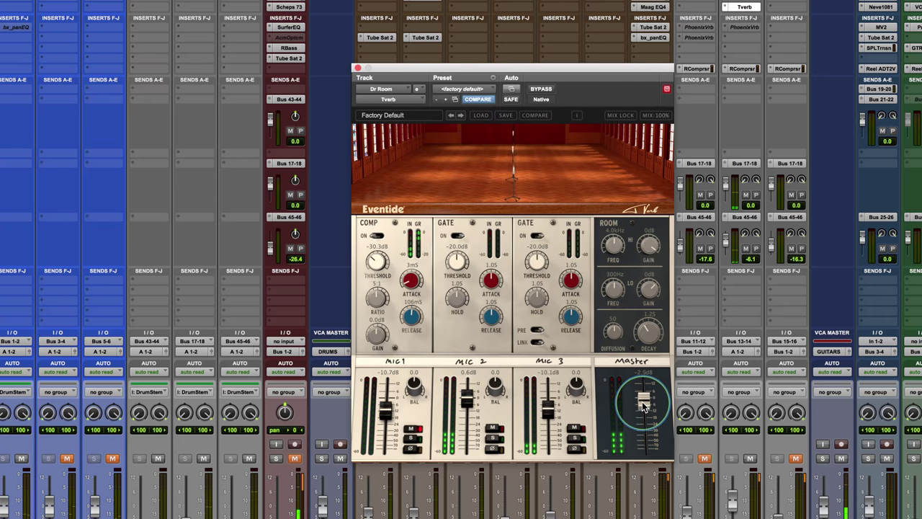
{"action": "left_click", "coordinate": [646, 345]}
{"action": "left_click_drag", "start_coordinate": [647, 345], "coordinate": [648, 301]}
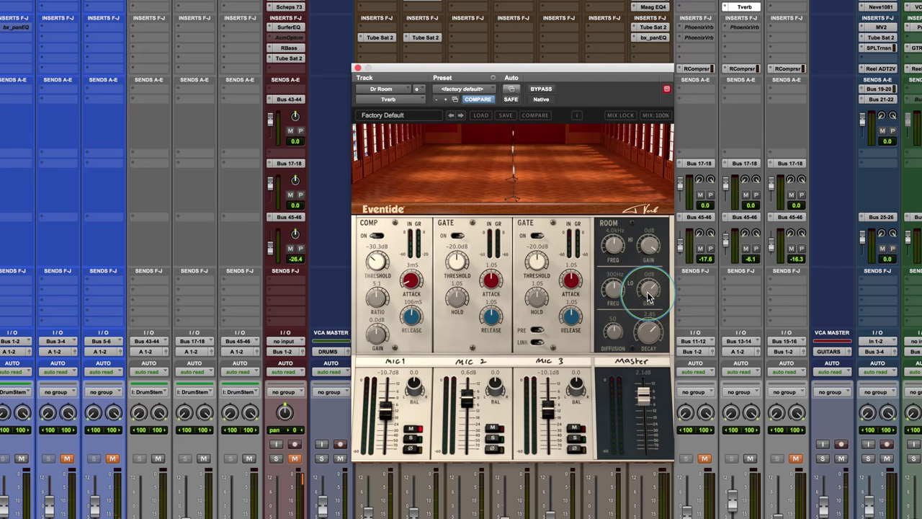
- Switch on the linked gates and set the gate threshold to -19.2 dB
{"action": "left_click", "coordinate": [446, 243]}
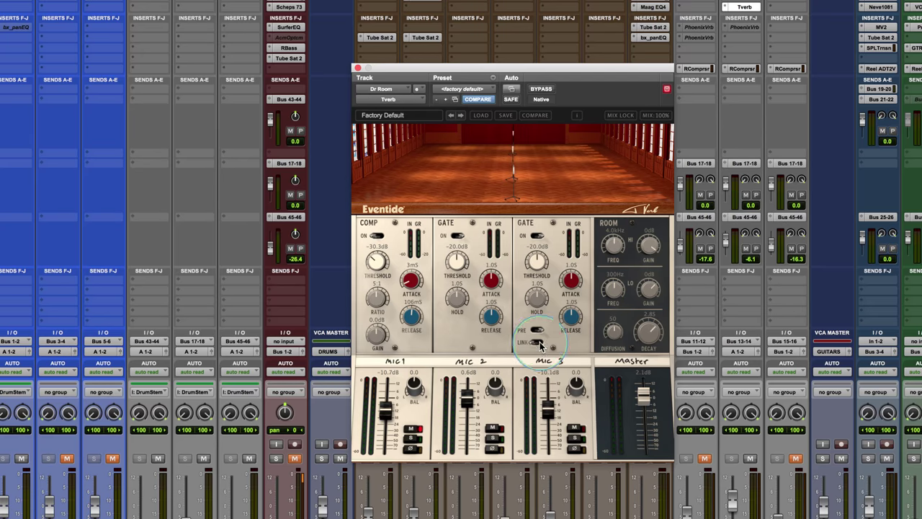
{"action": "left_click", "coordinate": [462, 238]}
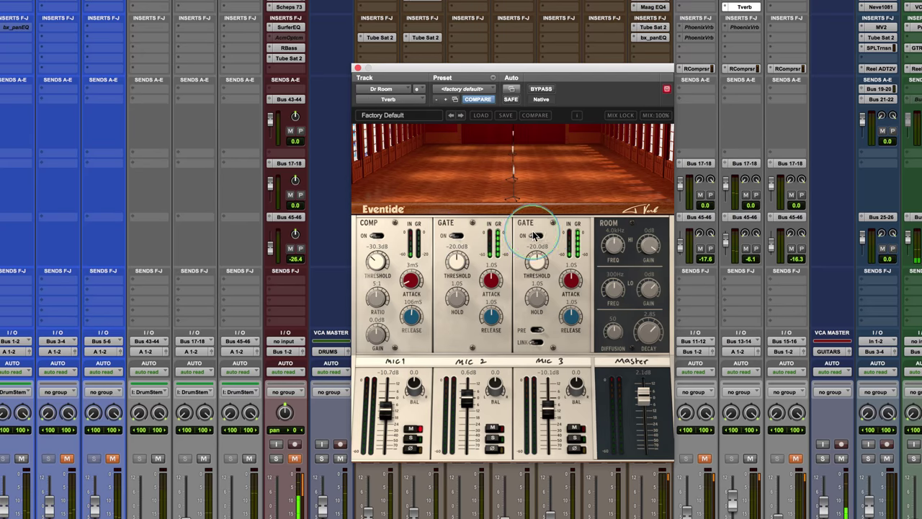
{"action": "left_click", "coordinate": [447, 264]}
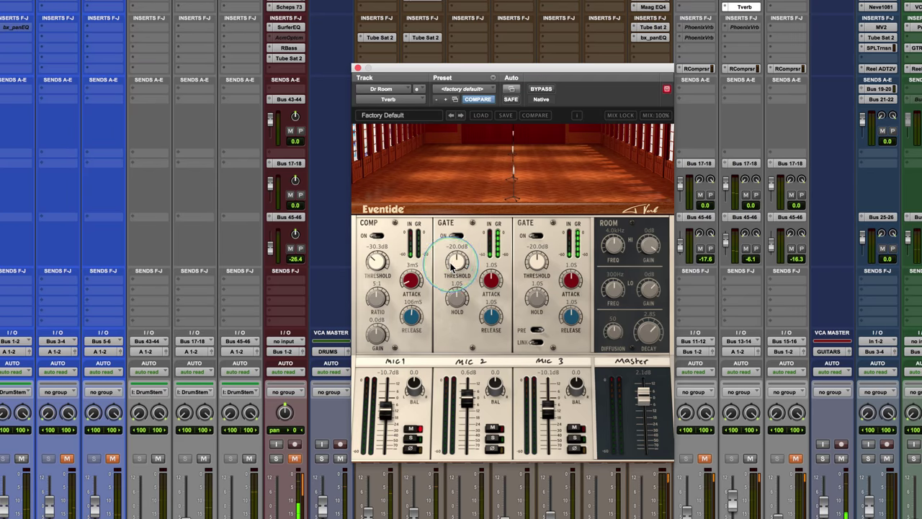
{"action": "mouse_move", "coordinate": [447, 263]}
{"action": "left_mouse_down"}
{"action": "mouse_move", "coordinate": [447, 246]}
{"action": "mouse_move", "coordinate": [446, 287]}
{"action": "mouse_move", "coordinate": [446, 273]}
{"action": "left_mouse_up"}
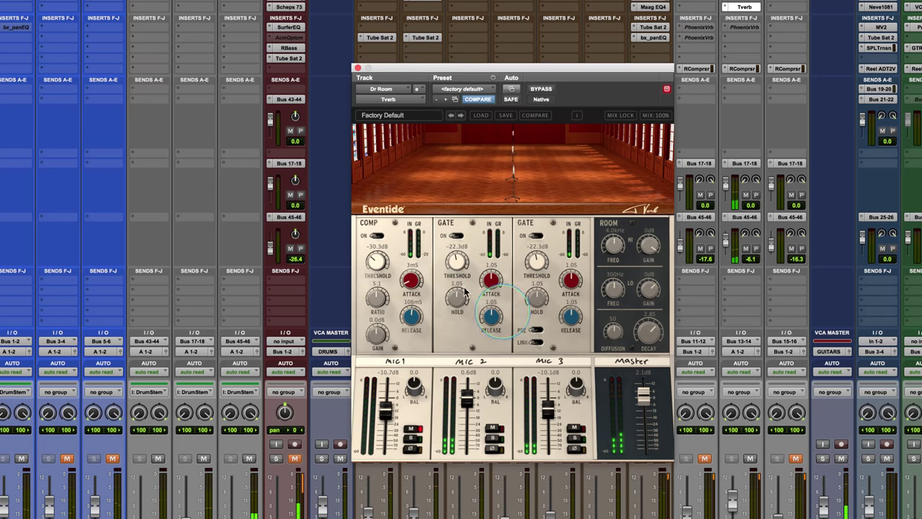
{"action": "left_click_drag", "start_coordinate": [453, 265], "coordinate": [453, 263]}
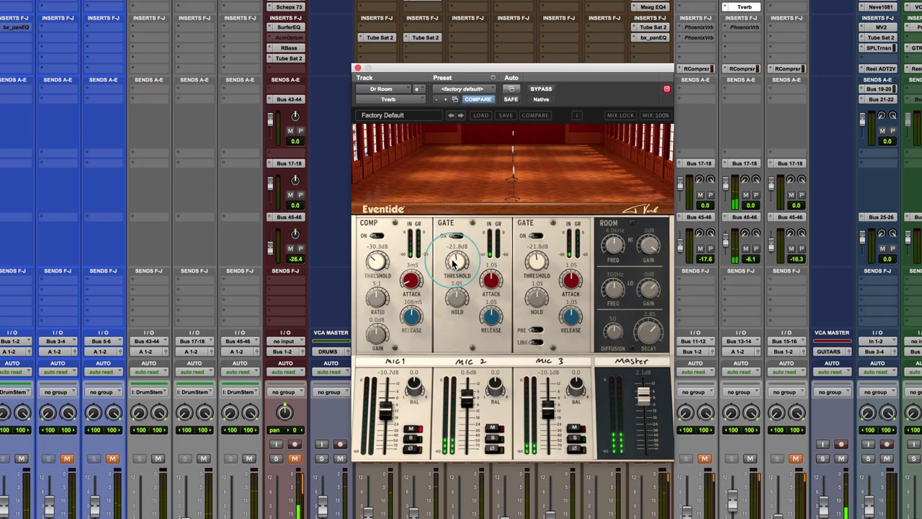
{"action": "left_click_drag", "start_coordinate": [455, 261], "coordinate": [452, 252]}
{"action": "left_click", "coordinate": [452, 316]}
- Set the gate attack to 10 ms, hold to 302 ms, and release to about 236 ms
{"action": "left_click", "coordinate": [491, 281]}
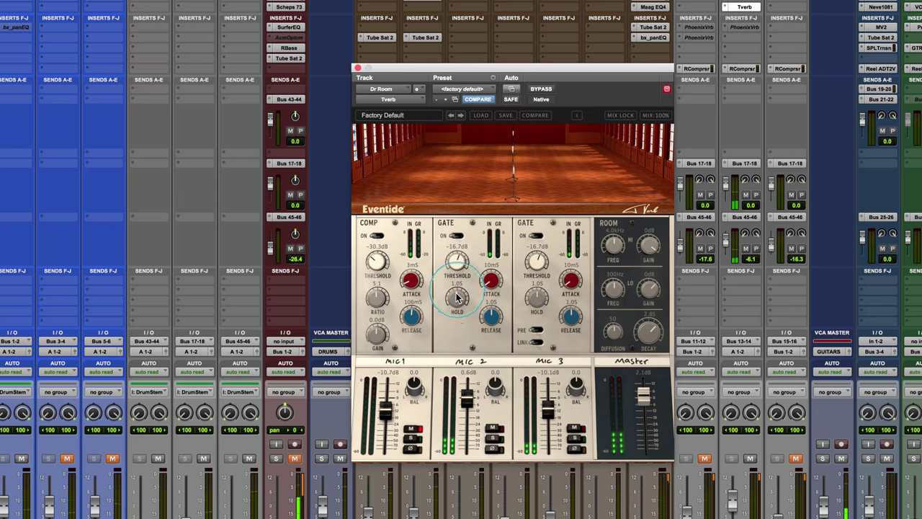
{"action": "left_click_drag", "start_coordinate": [454, 301], "coordinate": [454, 280]}
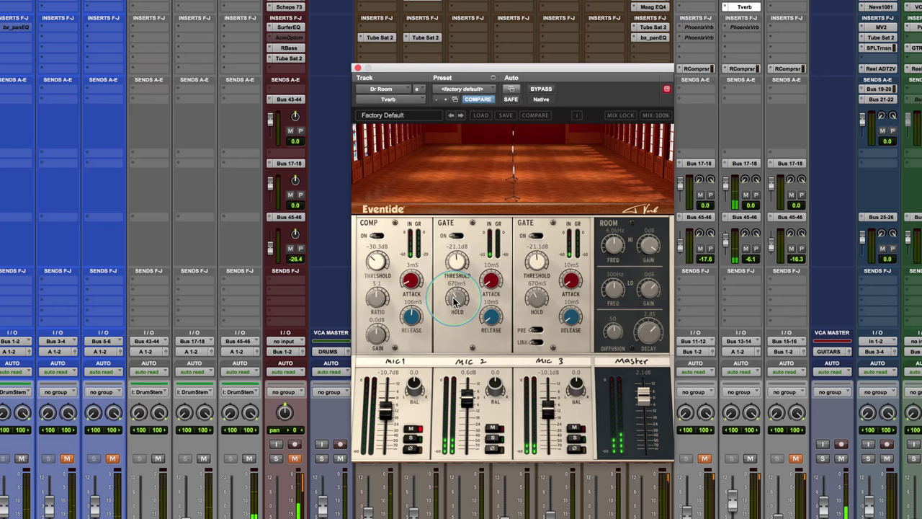
{"action": "left_click_drag", "start_coordinate": [454, 303], "coordinate": [453, 261]}
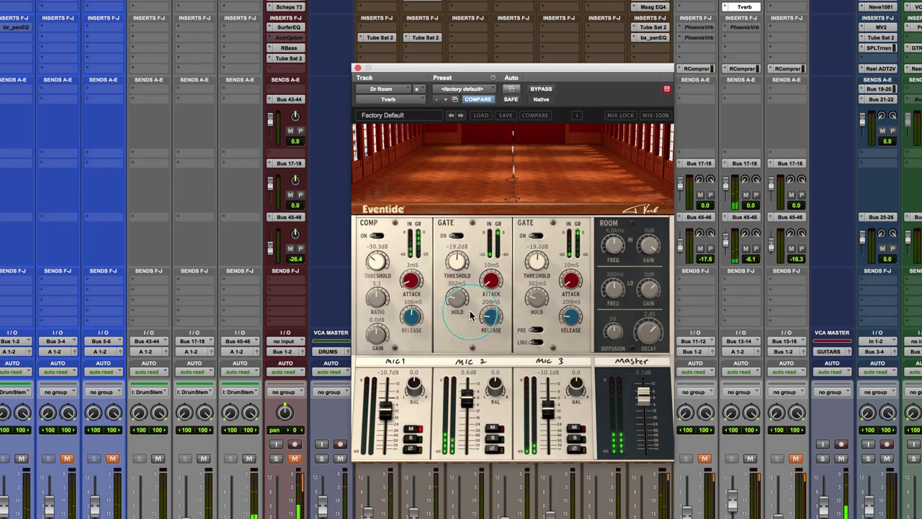
{"action": "left_click_drag", "start_coordinate": [487, 321], "coordinate": [486, 318]}
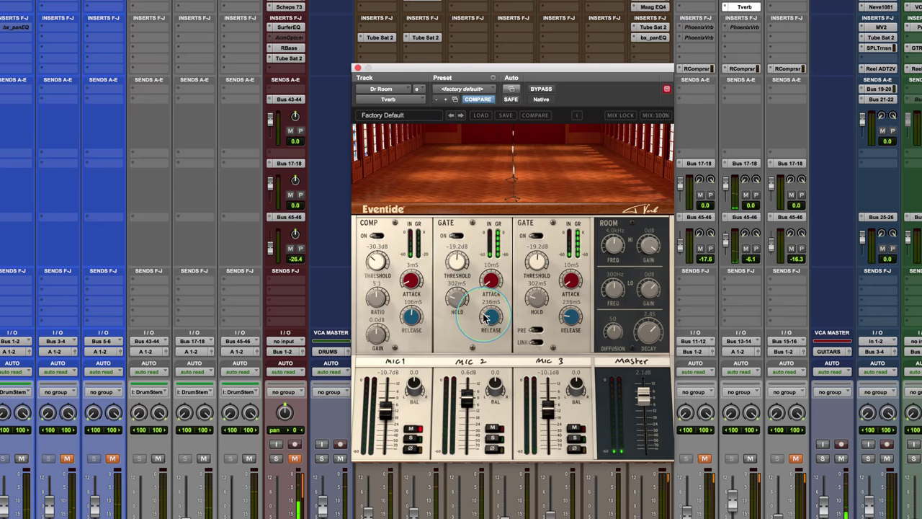
- Cut the gate release to 10 ms and lengthen the gate hold to 360 ms
{"action": "left_click_drag", "start_coordinate": [485, 317], "coordinate": [487, 380]}
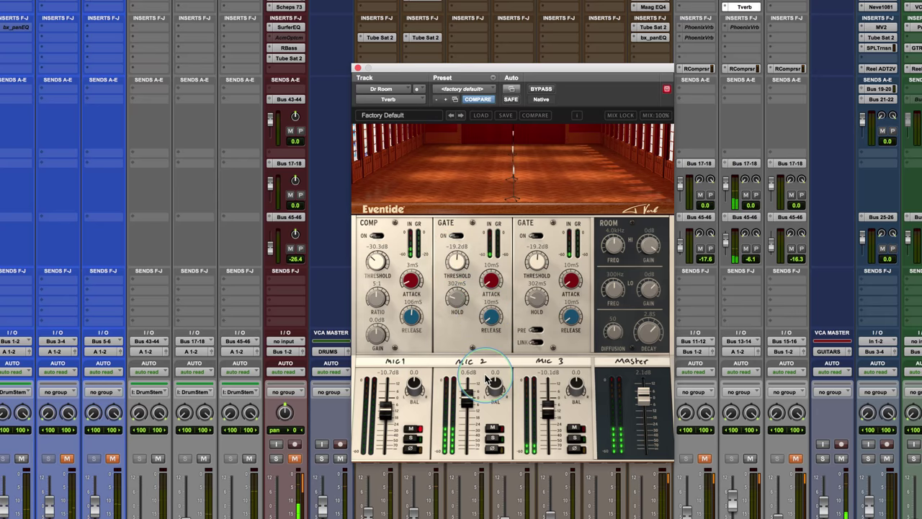
{"action": "left_click_drag", "start_coordinate": [452, 300], "coordinate": [452, 297]}
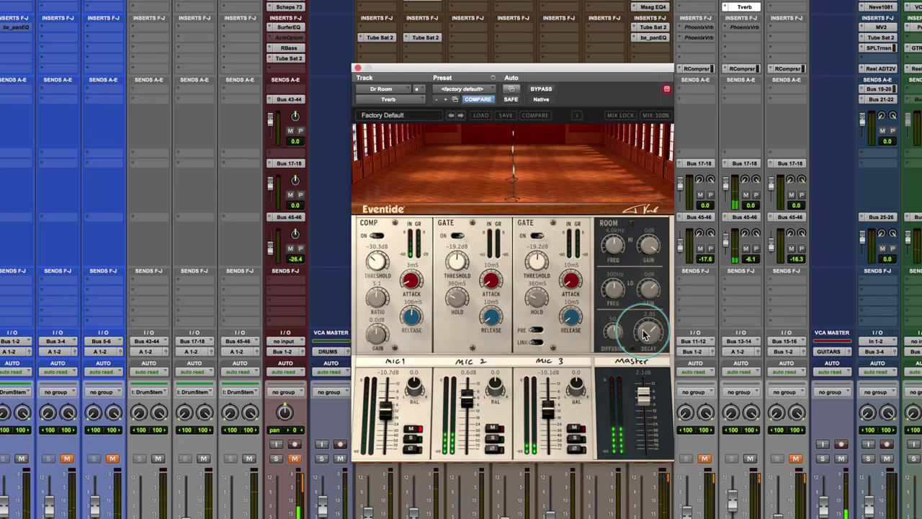
- Set decay to about 1.85 and diffusion to 100, cut 5.3 kHz by 3 dB, boost 300 Hz by 2 dB
{"action": "left_click_drag", "start_coordinate": [645, 329], "coordinate": [640, 365]}
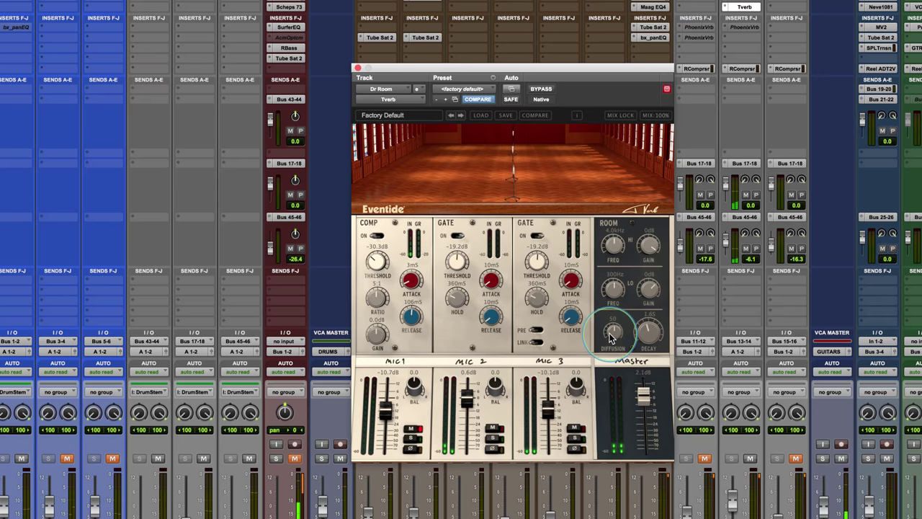
{"action": "left_click_drag", "start_coordinate": [611, 335], "coordinate": [601, 211]}
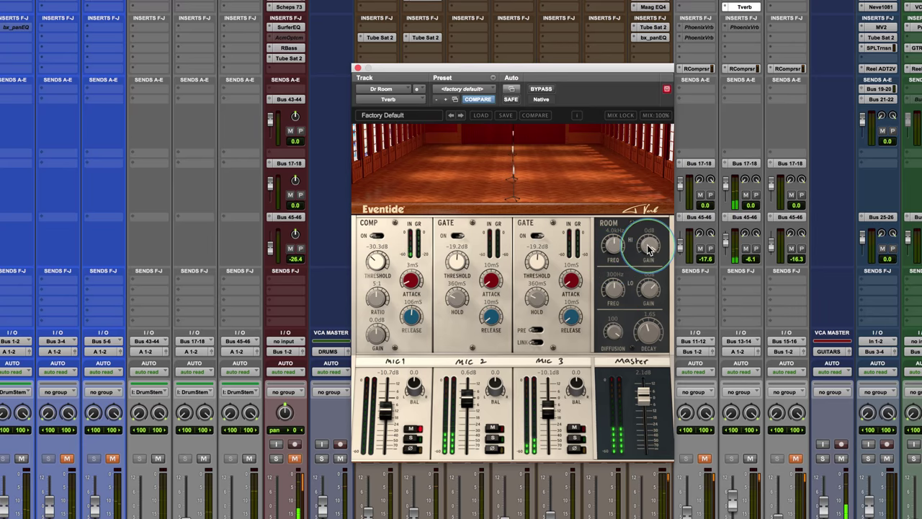
{"action": "left_click_drag", "start_coordinate": [646, 253], "coordinate": [636, 326]}
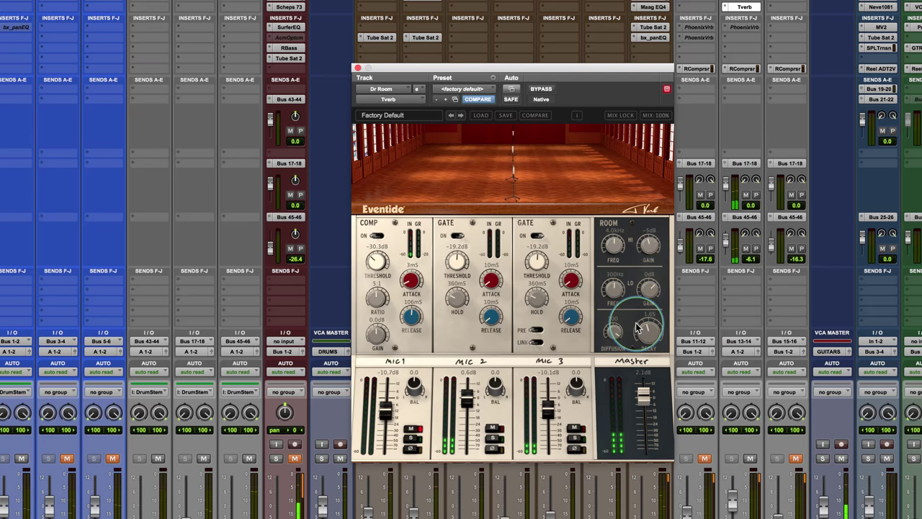
{"action": "left_click_drag", "start_coordinate": [611, 234], "coordinate": [639, 192]}
{"action": "left_click_drag", "start_coordinate": [642, 141], "coordinate": [602, 383]}
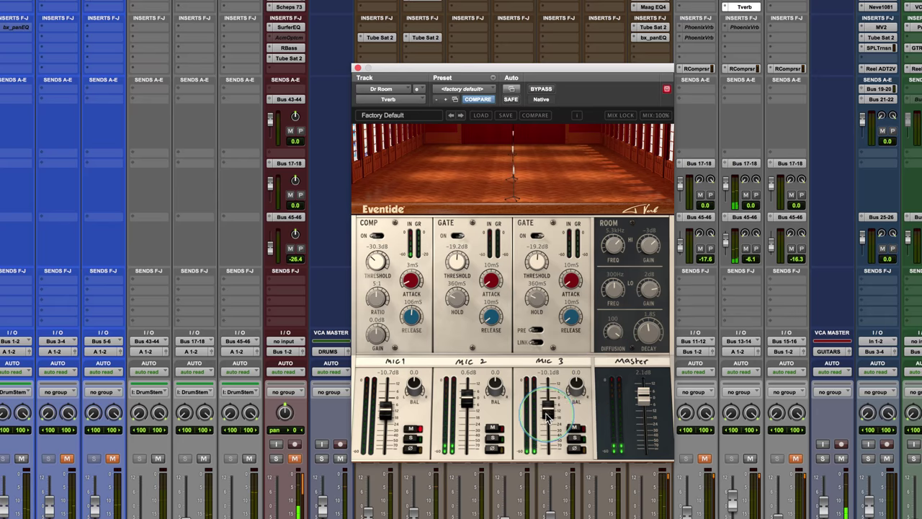
- Raise Mic 3 to -7.2 dB, then place Mic 2 at the room's left and Mic 3 at its right
{"action": "left_click_drag", "start_coordinate": [549, 415], "coordinate": [549, 407]}
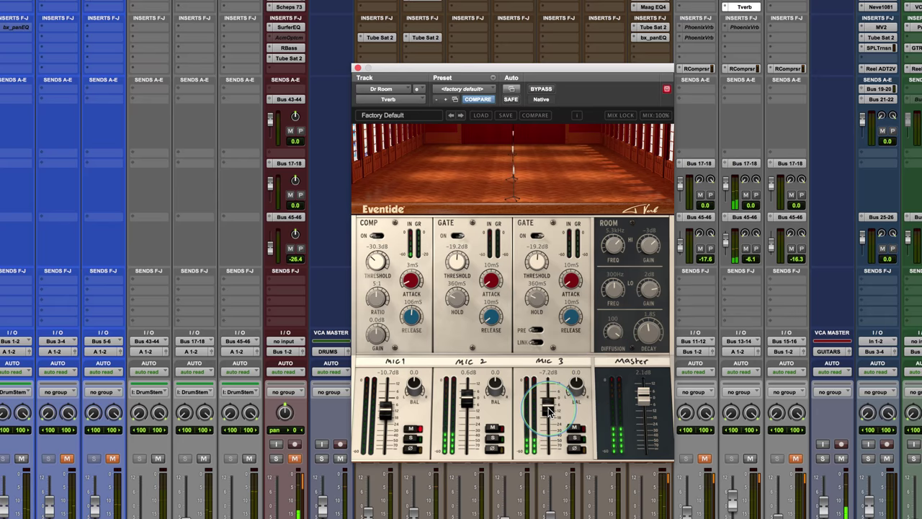
{"action": "left_click_drag", "start_coordinate": [474, 169], "coordinate": [425, 150]}
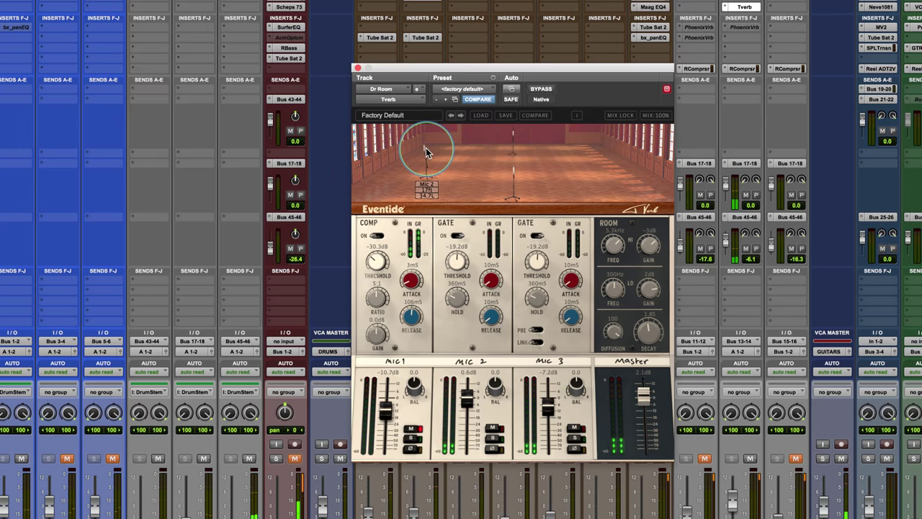
{"action": "left_click_drag", "start_coordinate": [521, 135], "coordinate": [596, 147]}
{"action": "left_click_drag", "start_coordinate": [424, 150], "coordinate": [424, 149]}
{"action": "left_click_drag", "start_coordinate": [598, 149], "coordinate": [603, 152]}
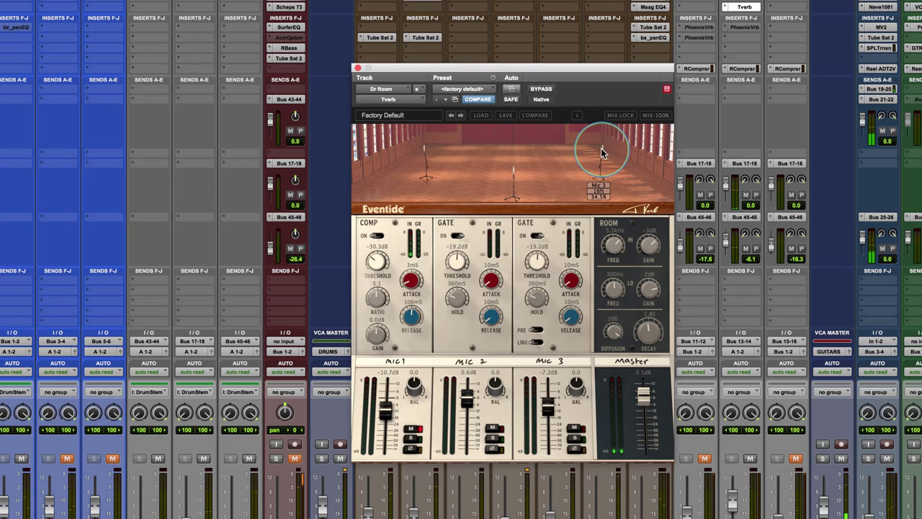
{"action": "left_click_drag", "start_coordinate": [603, 152], "coordinate": [603, 153]}
{"action": "left_click_drag", "start_coordinate": [424, 147], "coordinate": [425, 147]}
{"action": "left_click_drag", "start_coordinate": [483, 209], "coordinate": [482, 209]}
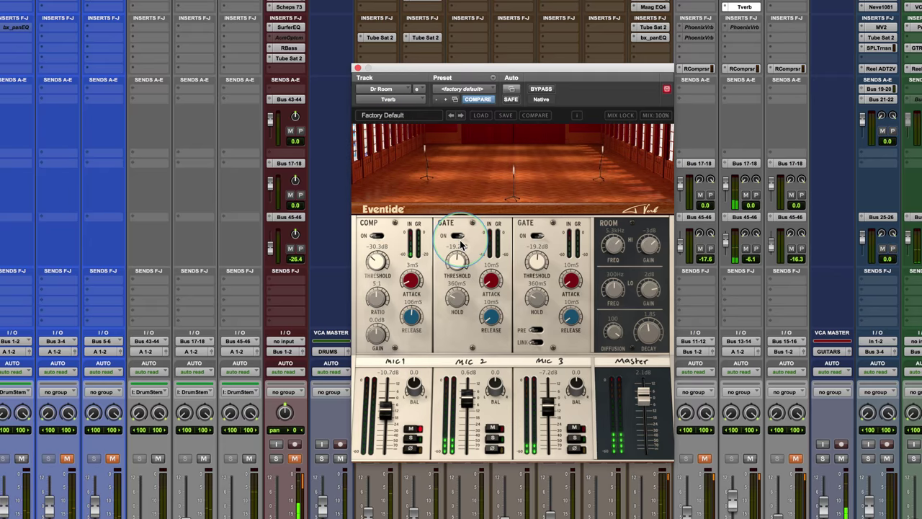
{"action": "left_click_drag", "start_coordinate": [495, 382], "coordinate": [490, 505]}
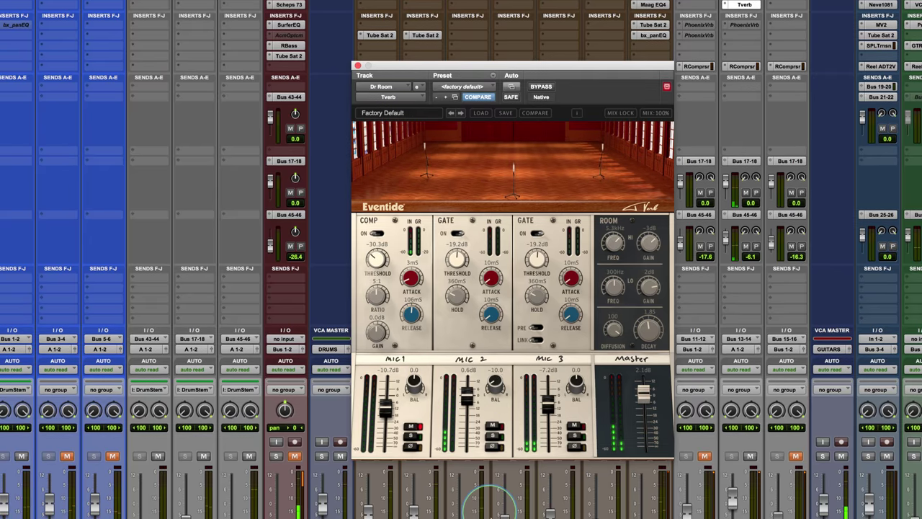
- Balance Mic 3 to +10.0 and Mic 2 to -10.0, with both faders at 0.0 dB
{"action": "left_click_drag", "start_coordinate": [576, 369], "coordinate": [576, 349]}
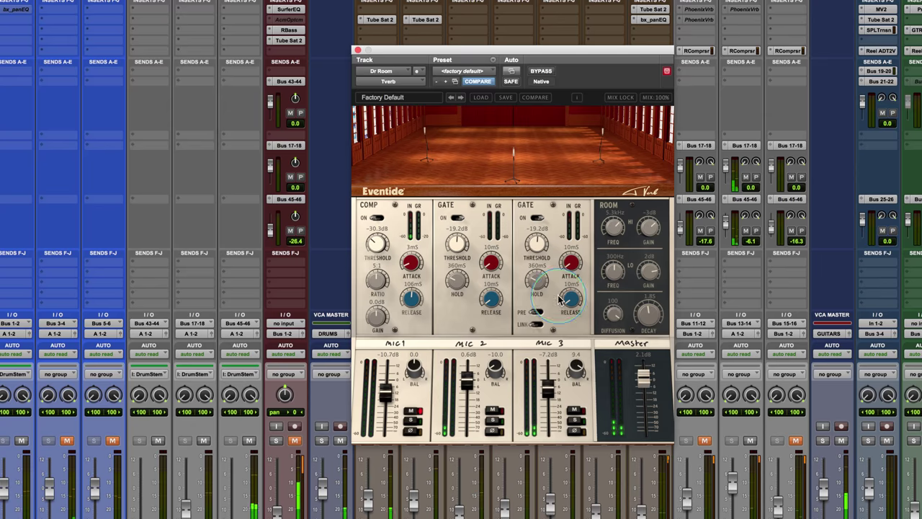
{"action": "left_click_drag", "start_coordinate": [557, 243], "coordinate": [557, 243]}
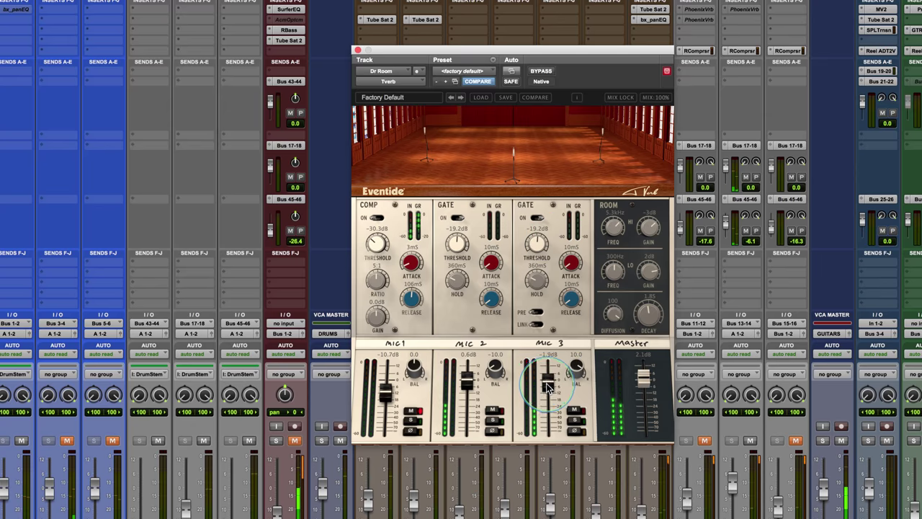
{"action": "left_click_drag", "start_coordinate": [547, 389], "coordinate": [549, 384]}
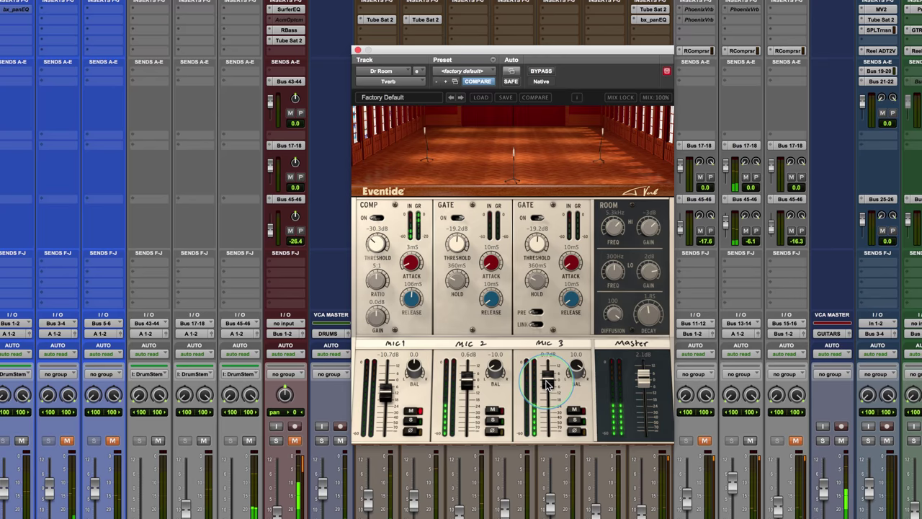
{"action": "left_click", "coordinate": [472, 385], "text": "alt"}
{"action": "left_click", "coordinate": [495, 369], "text": "alt"}
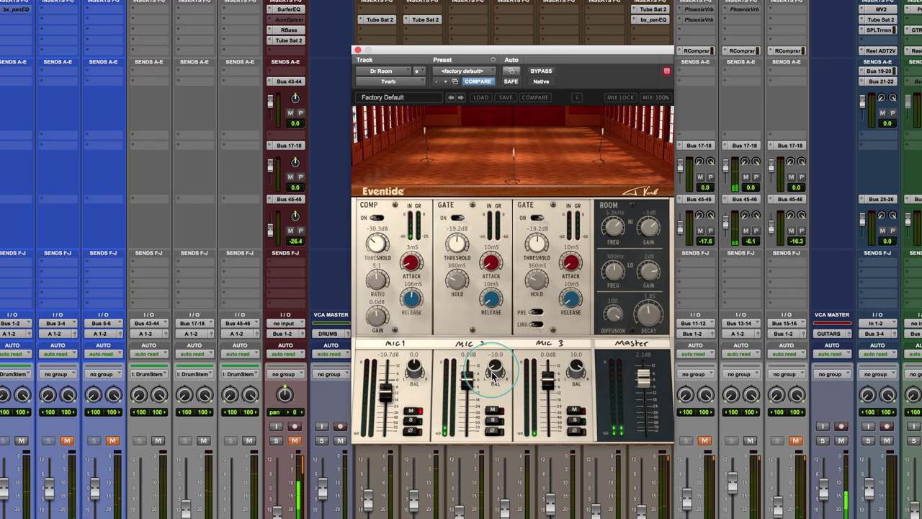
{"action": "left_click", "coordinate": [597, 384], "text": "alt"}
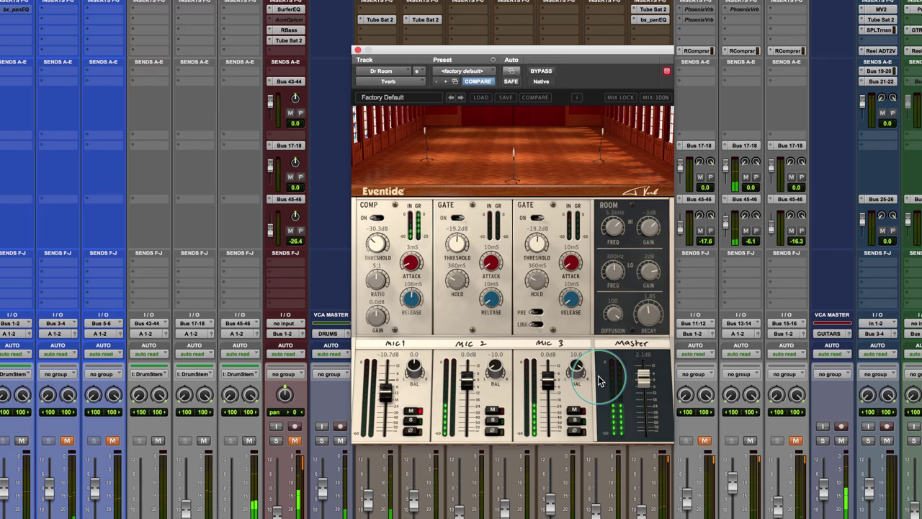
{"action": "left_click", "coordinate": [565, 400], "text": "alt"}
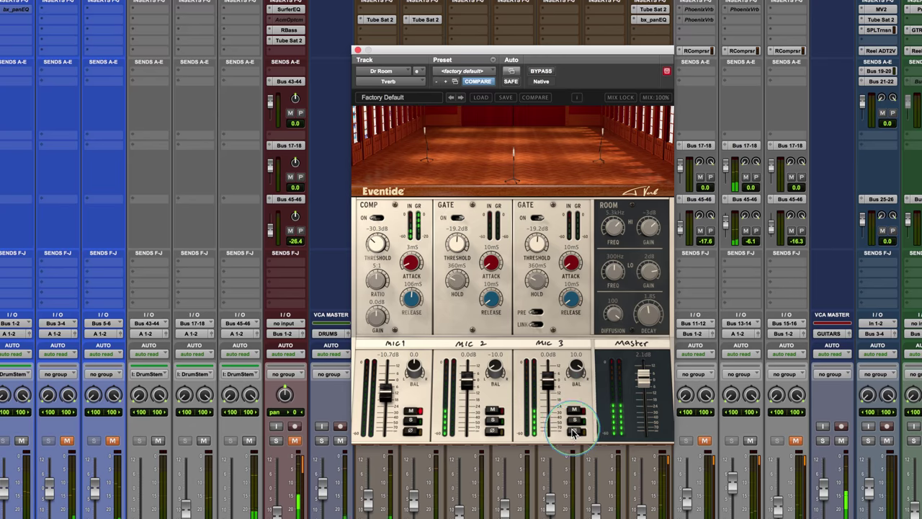
- Flip Mic 3's polarity to compare, then switch the flip back off
{"action": "left_click", "coordinate": [574, 432]}
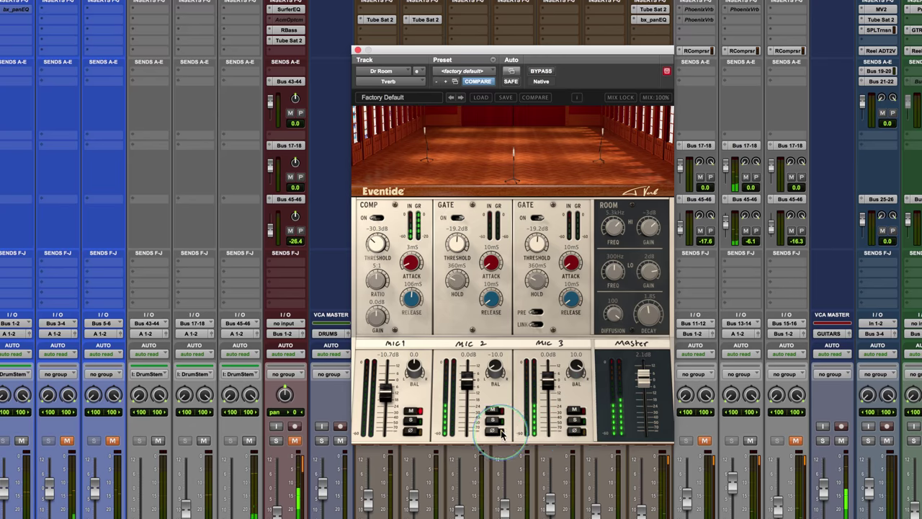
{"action": "left_click", "coordinate": [576, 423]}
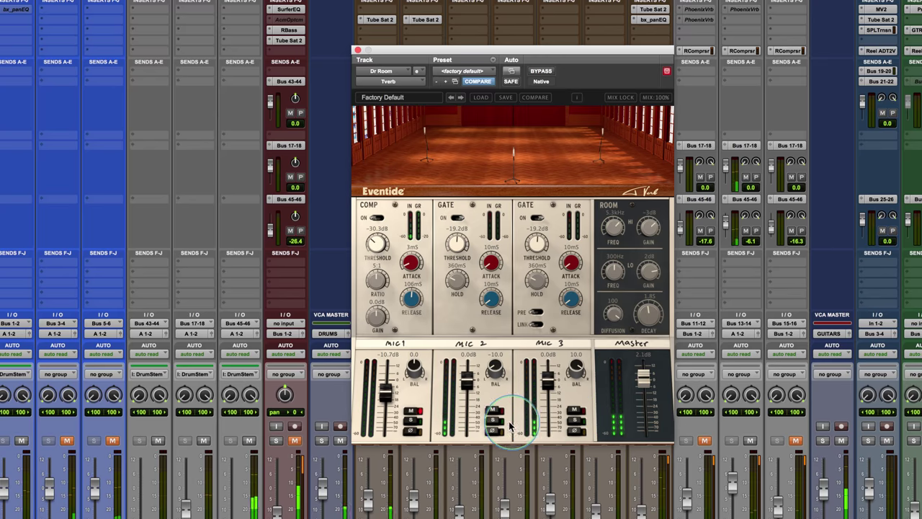
{"action": "left_click", "coordinate": [416, 411]}
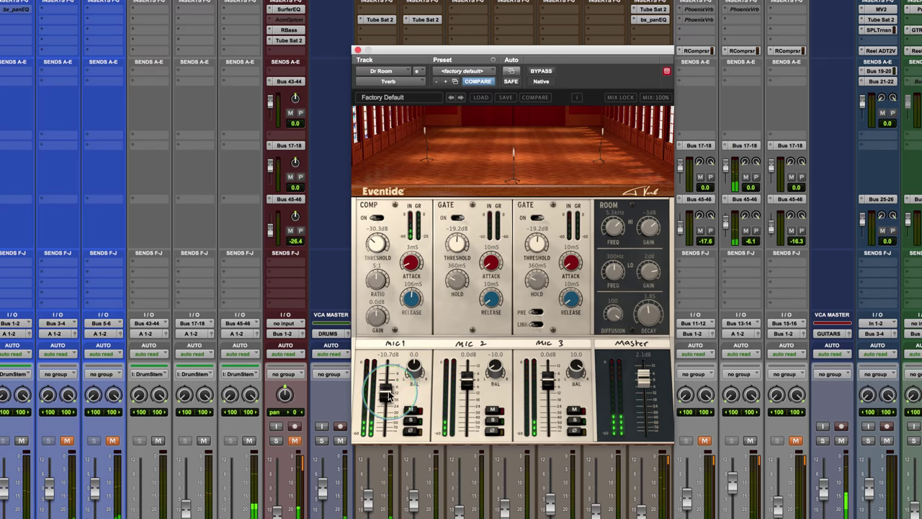
- Return Mic 1 to about -10.5 dB and shorten the reverb decay to 1.45
{"action": "left_click", "coordinate": [381, 392]}
{"action": "mouse_move", "coordinate": [381, 392]}
{"action": "left_mouse_down"}
{"action": "mouse_move", "coordinate": [383, 430]}
{"action": "mouse_move", "coordinate": [387, 395]}
{"action": "left_mouse_up"}
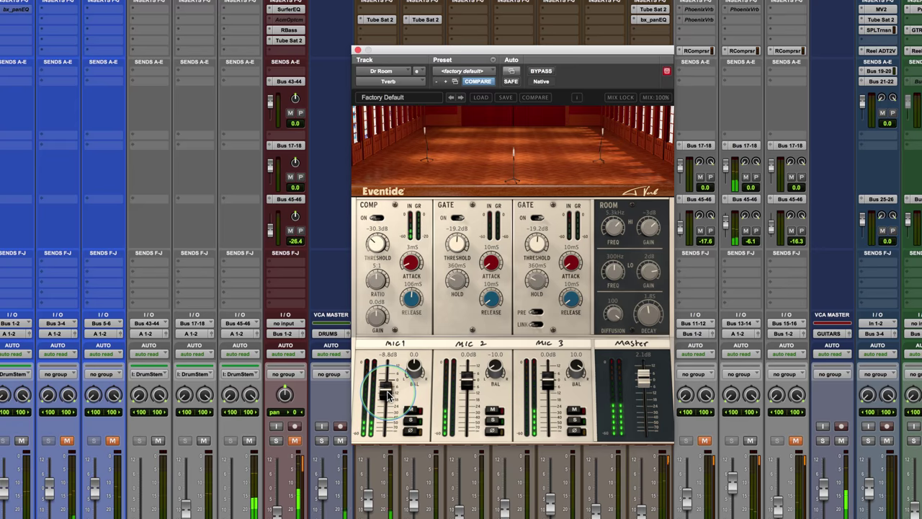
{"action": "left_click_drag", "start_coordinate": [388, 395], "coordinate": [386, 397]}
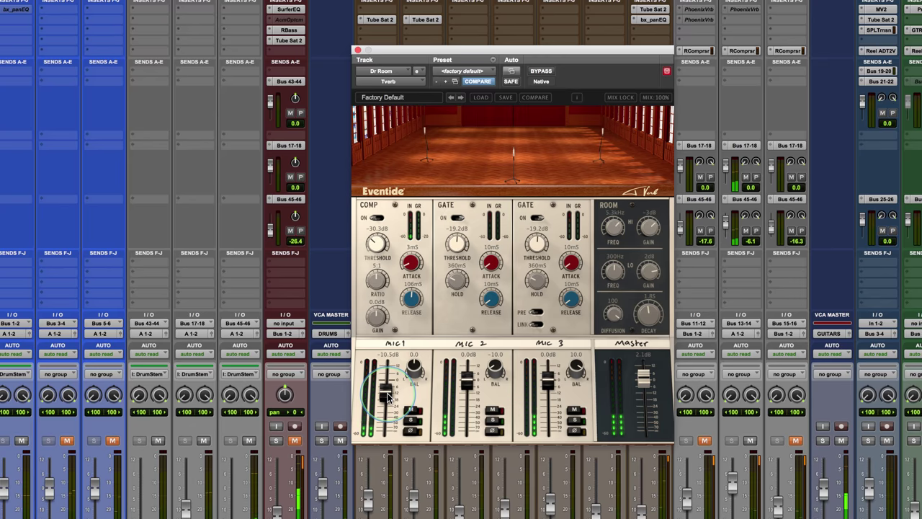
{"action": "left_click", "coordinate": [647, 319]}
{"action": "left_click_drag", "start_coordinate": [647, 319], "coordinate": [639, 325]}
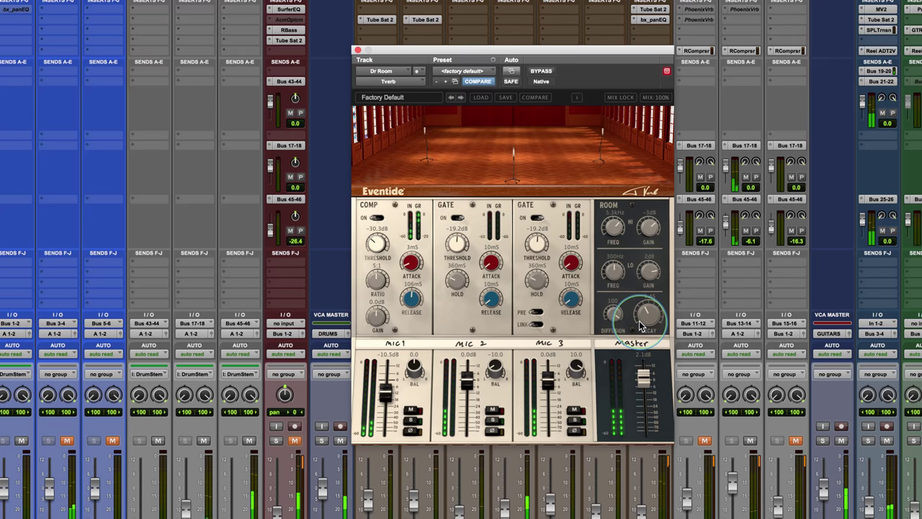
{"action": "left_click", "coordinate": [553, 49]}
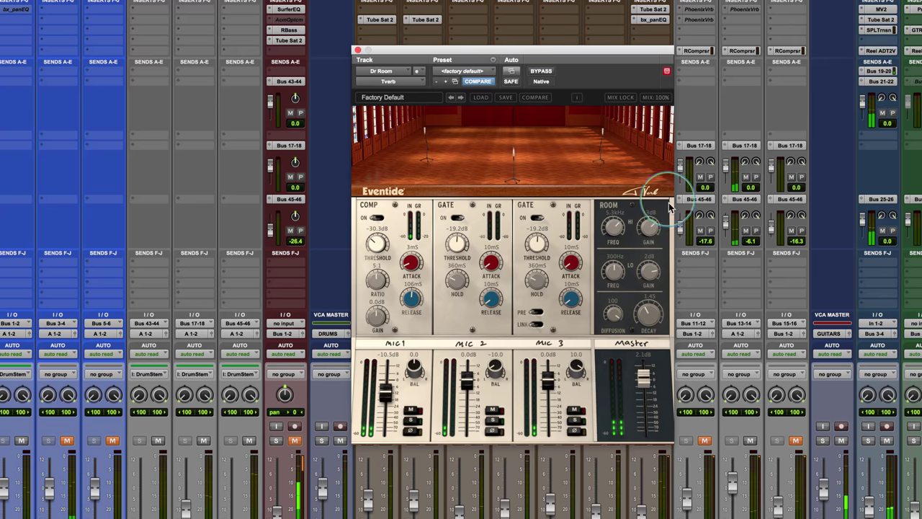
{"action": "left_click", "coordinate": [641, 319]}
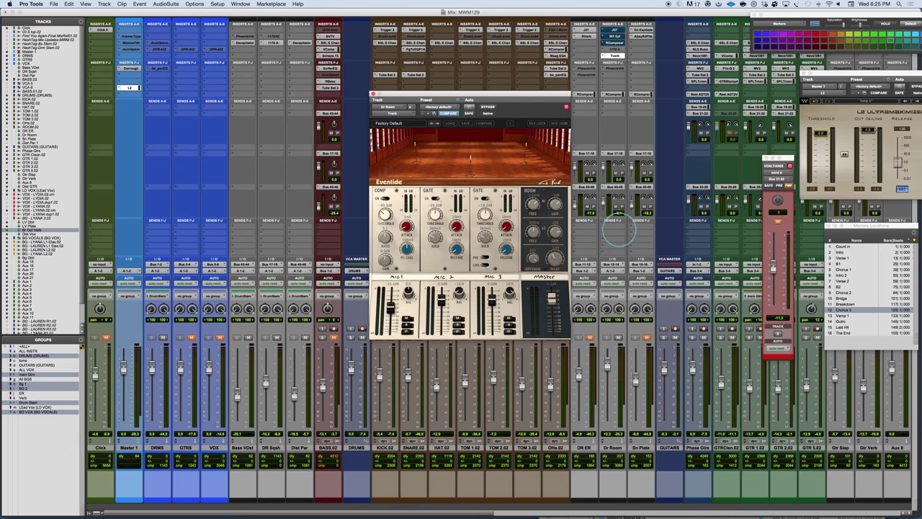
- Bring up the macOS app switcher with Cmd+Tab to change programs
{"action": "key", "text": "super+Tab"}
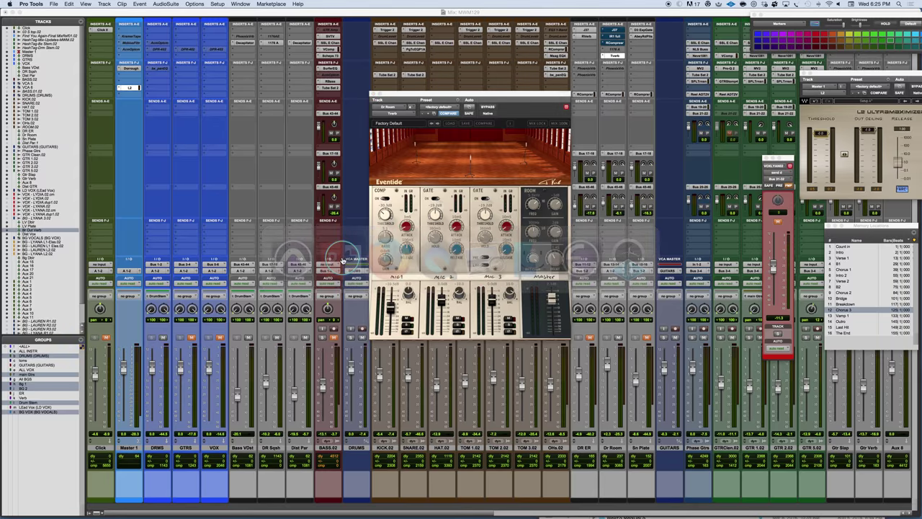